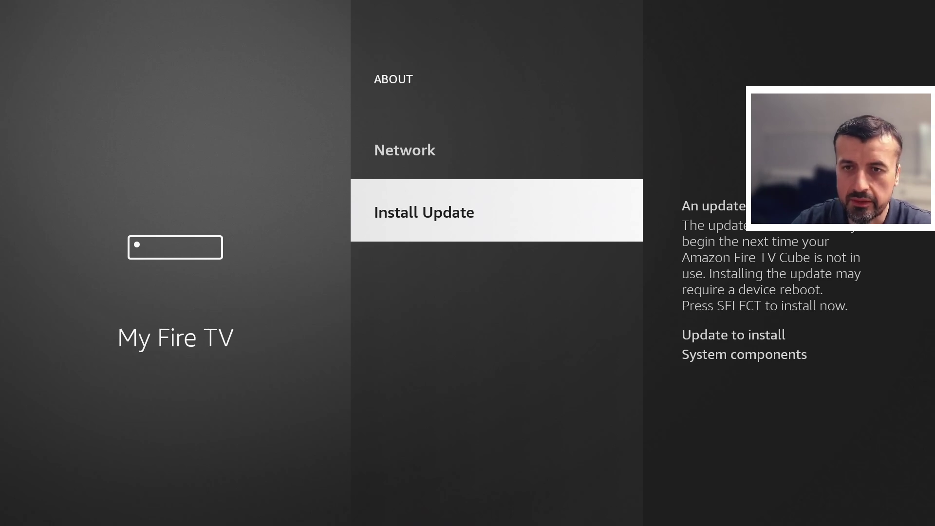
# Install the available system components update on the Fire TV
pyautogui.press('Return')
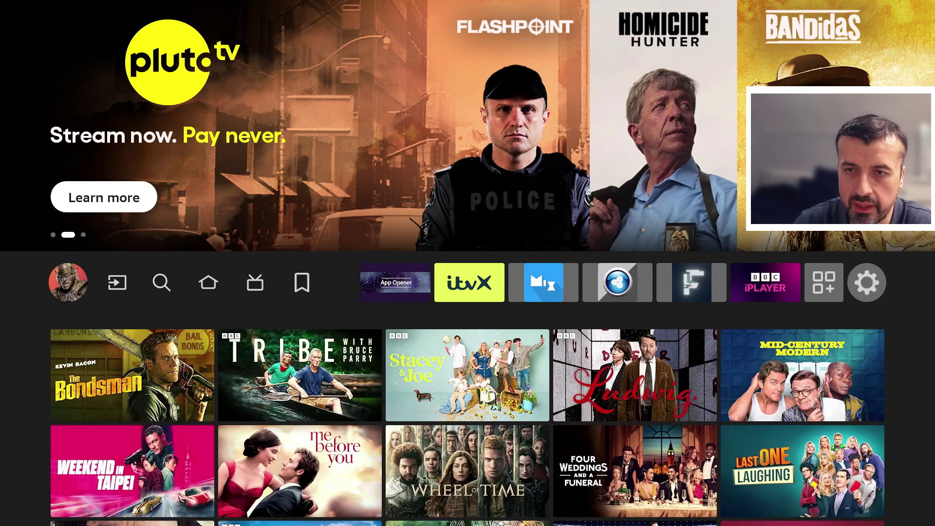
# Open the live TV channel guide from the home screen's Live section
pyautogui.press('Down')
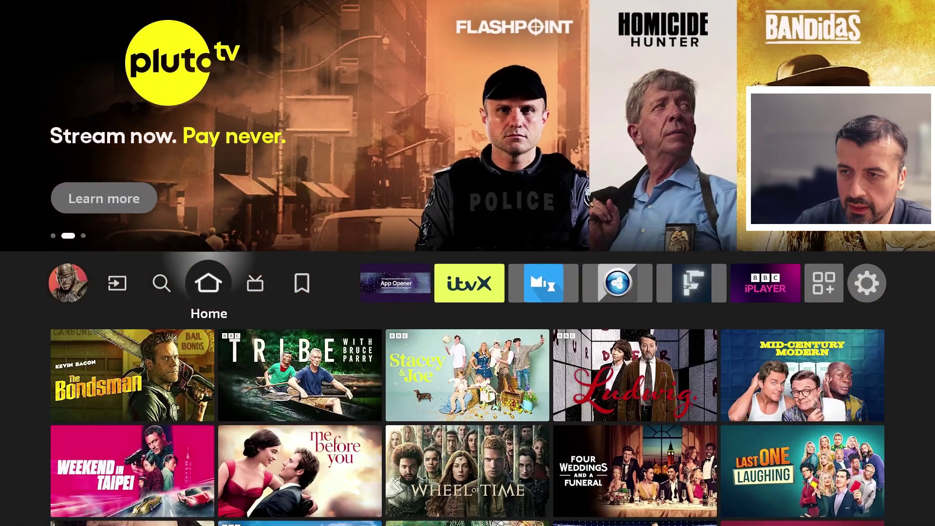
pyautogui.press('Right')
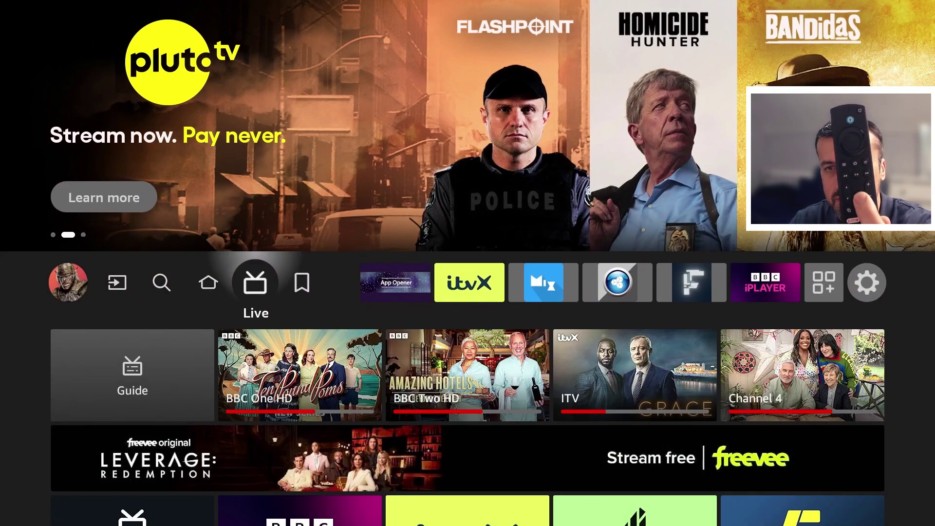
pyautogui.press('Return')
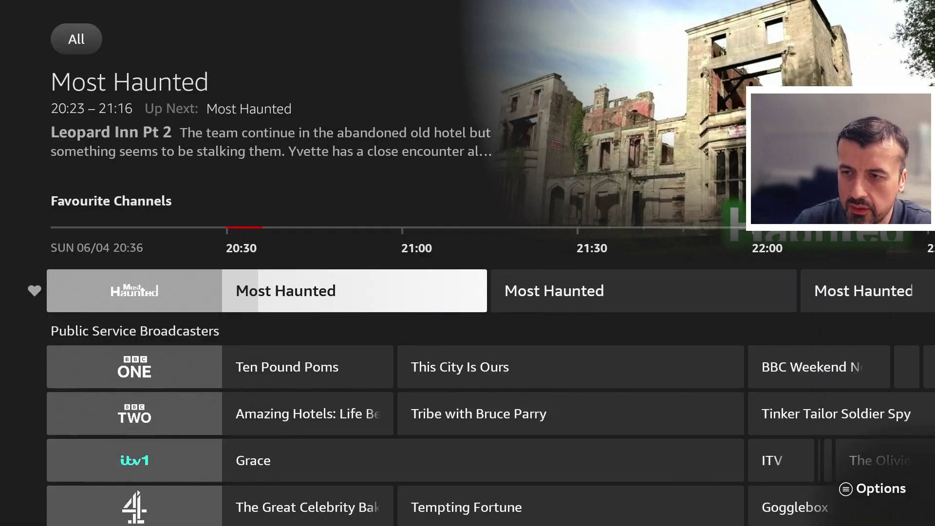
# Look through the favourite and Public Service Broadcasters channels in the guide, down to BBC News
pyautogui.press('Down')
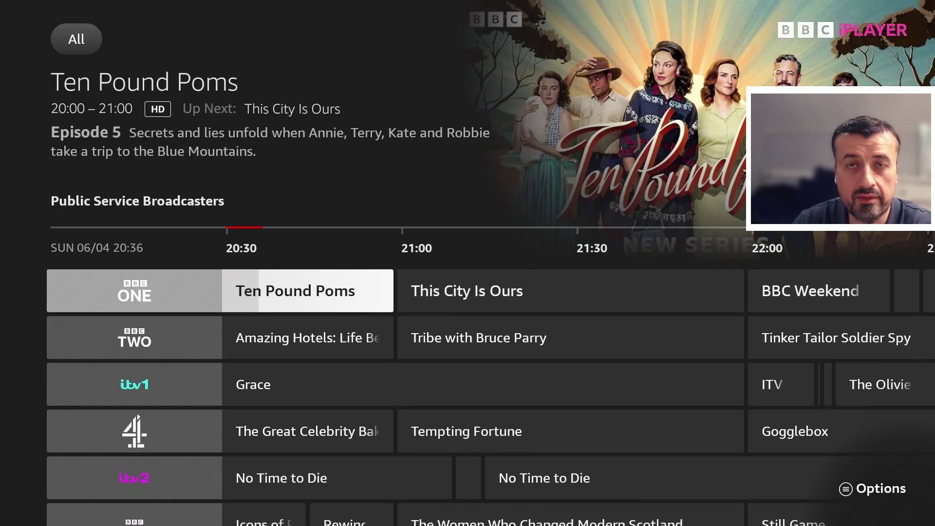
pyautogui.press('Up')
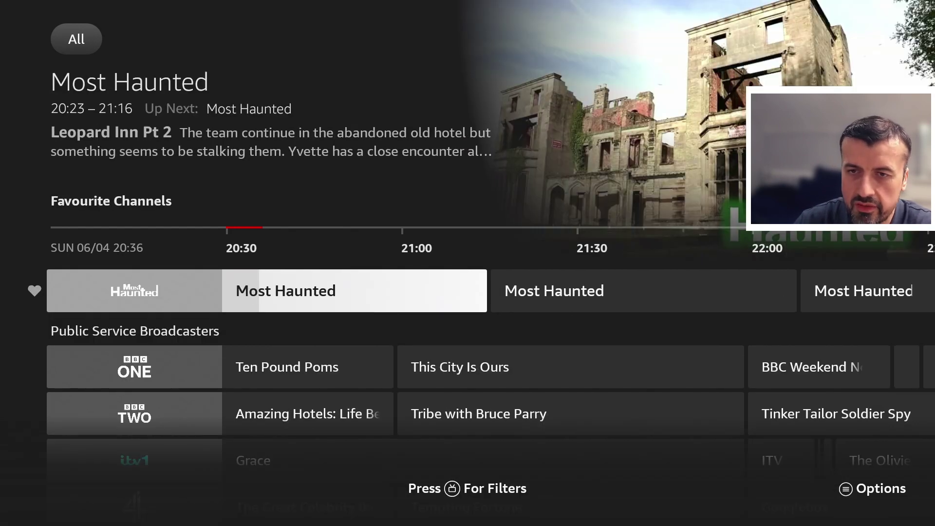
pyautogui.press('Down')
pyautogui.press('Down')
pyautogui.press('Down')
pyautogui.press('Down')
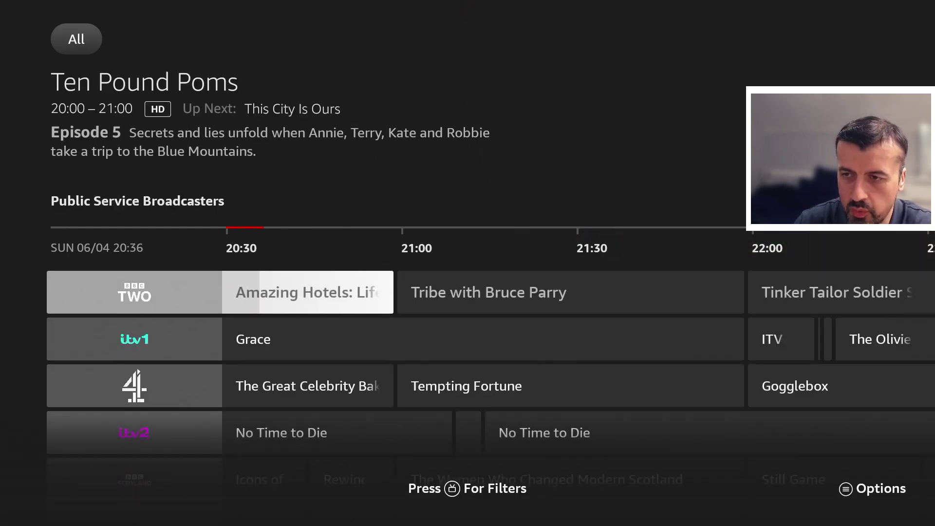
pyautogui.press('Down')
pyautogui.press('Down')
pyautogui.press('Down')
pyautogui.press('Down')
pyautogui.press('Down')
pyautogui.press('Down')
pyautogui.press('Down')
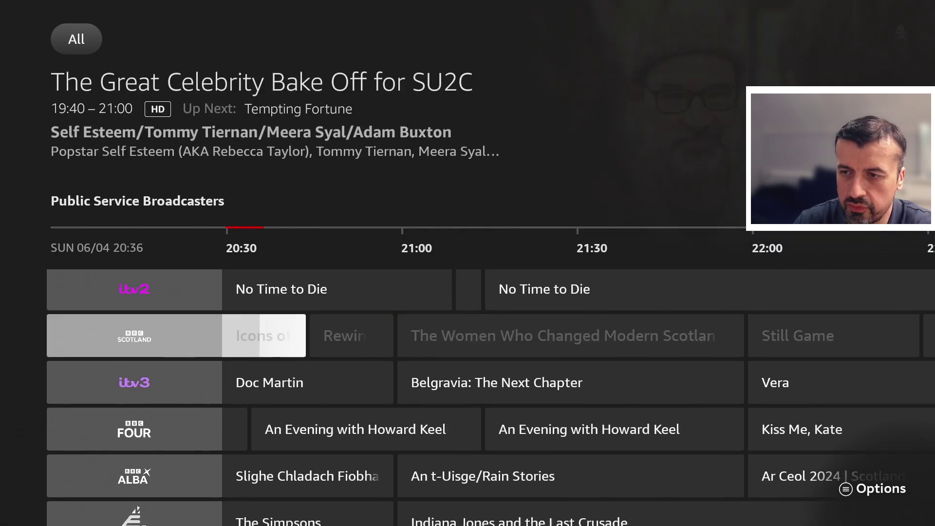
pyautogui.press('Down')
pyautogui.press('Down')
pyautogui.press('Down')
pyautogui.press('Down')
pyautogui.press('Down')
pyautogui.press('Down')
pyautogui.press('Down')
pyautogui.press('Down')
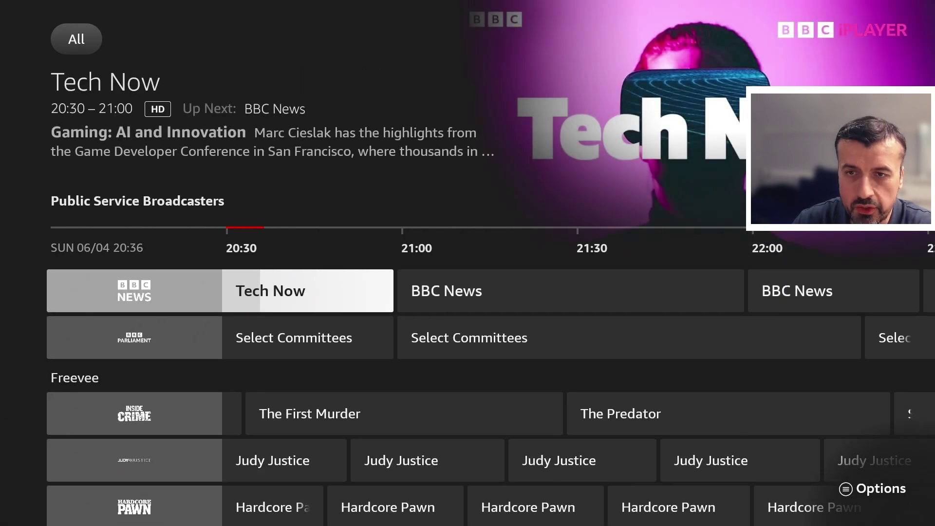
# Look through the Freevee channels in the guide, down to the last one before the Pluto TV group
pyautogui.press('Down')
pyautogui.press('Down')
pyautogui.press('Down')
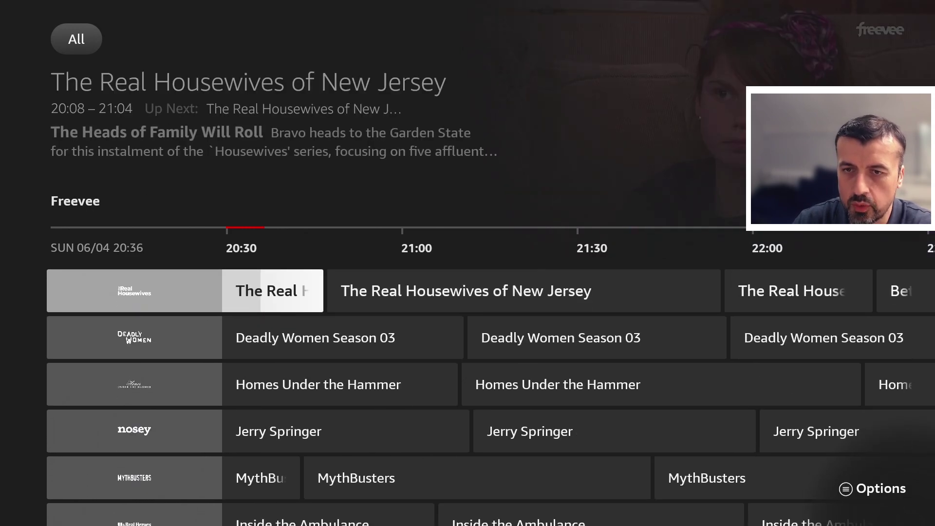
pyautogui.press('Down')
pyautogui.press('Down')
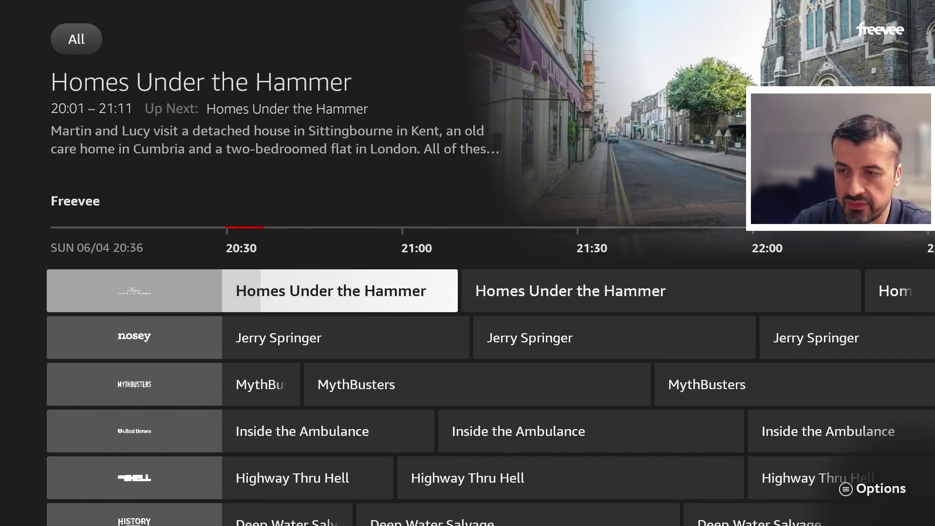
pyautogui.press('Down')
pyautogui.press('Down')
pyautogui.press('Down')
pyautogui.press('Down')
pyautogui.press('Down')
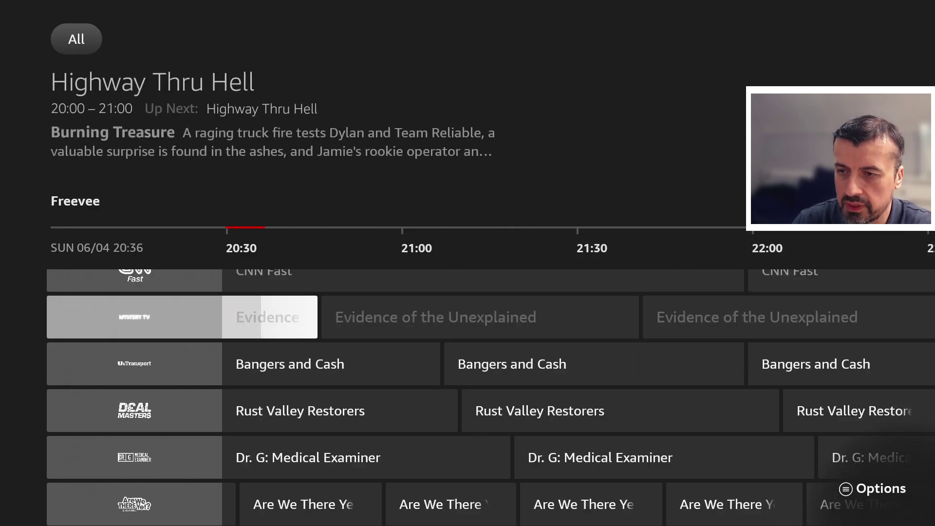
pyautogui.press('Down')
pyautogui.press('Down')
pyautogui.press('Down')
pyautogui.press('Down')
pyautogui.press('Down')
pyautogui.press('Down')
pyautogui.press('Down')
pyautogui.press('Down')
pyautogui.press('Down')
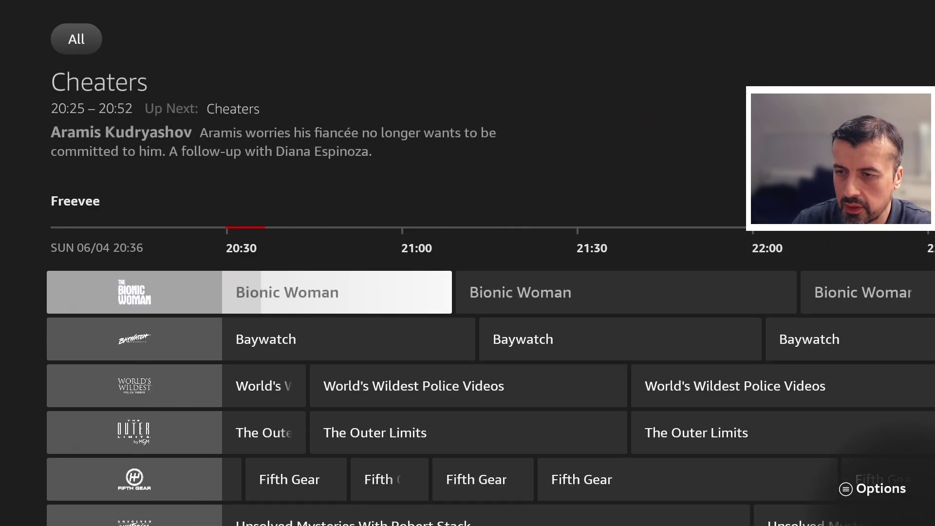
pyautogui.press('Down')
pyautogui.press('Down')
pyautogui.press('Down')
pyautogui.press('Down')
pyautogui.press('Down')
pyautogui.press('Down')
pyautogui.press('Down')
pyautogui.press('Down')
pyautogui.press('Down')
pyautogui.press('Down')
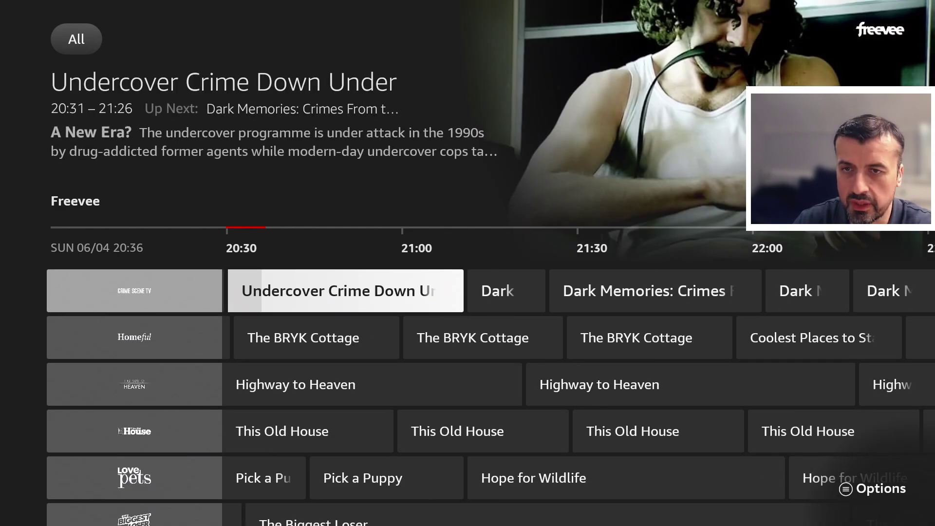
pyautogui.press('Down')
pyautogui.press('Down')
pyautogui.press('Down')
pyautogui.press('Down')
pyautogui.press('Down')
pyautogui.press('Down')
pyautogui.press('Down')
pyautogui.press('Down')
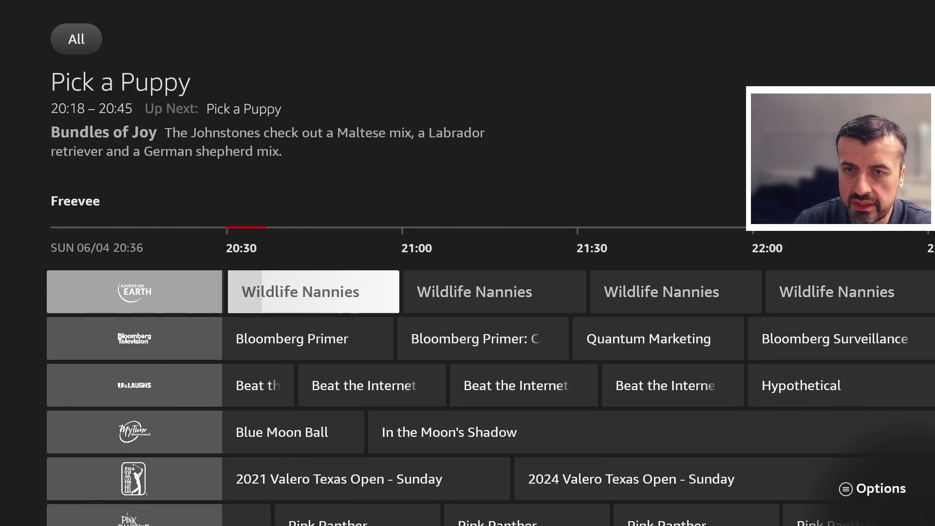
pyautogui.press('Down')
pyautogui.press('Down')
pyautogui.press('Down')
pyautogui.press('Down')
pyautogui.press('Down')
pyautogui.press('Down')
pyautogui.press('Down')
pyautogui.press('Down')
pyautogui.press('Down')
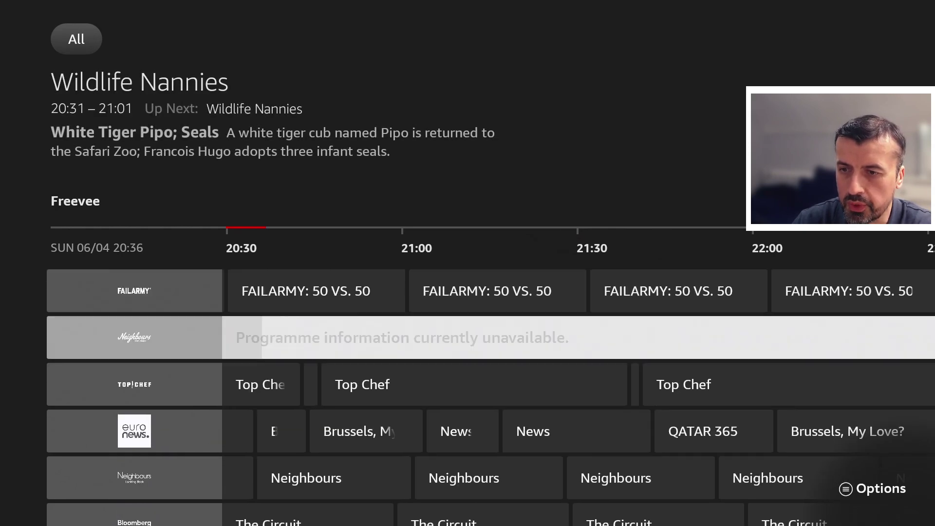
pyautogui.press('Down')
pyautogui.press('Down')
pyautogui.press('Down')
pyautogui.press('Down')
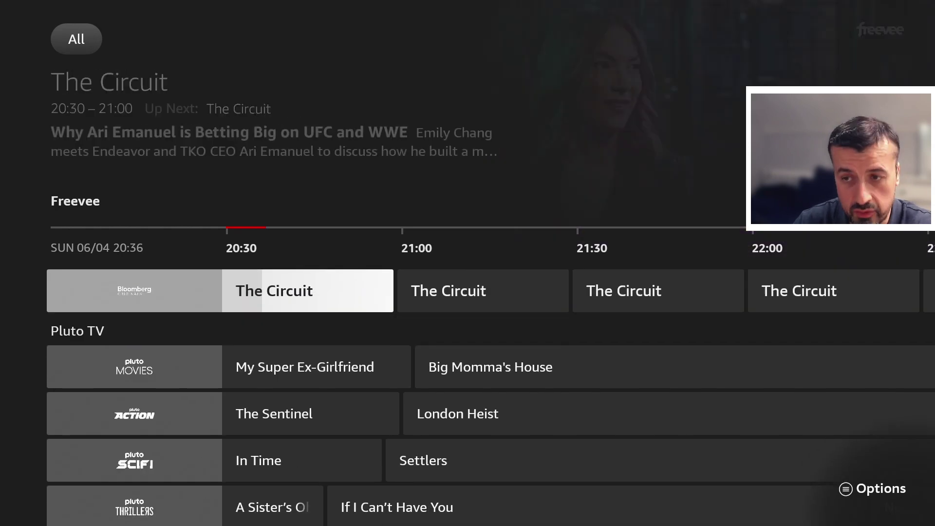
# Choose Add Channels from the options of the Pluto Action channel to open the Live TV Sources page
pyautogui.press('Down')
pyautogui.press('Down')
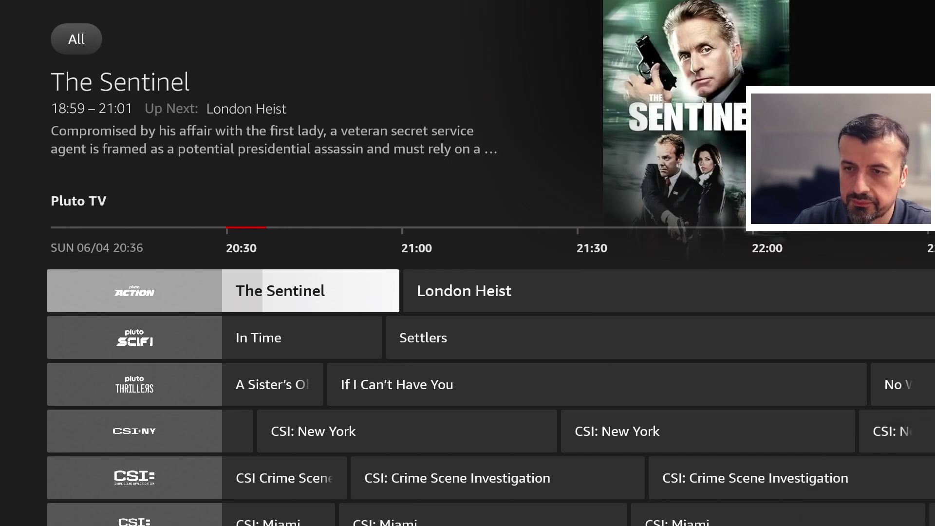
pyautogui.press('Menu')
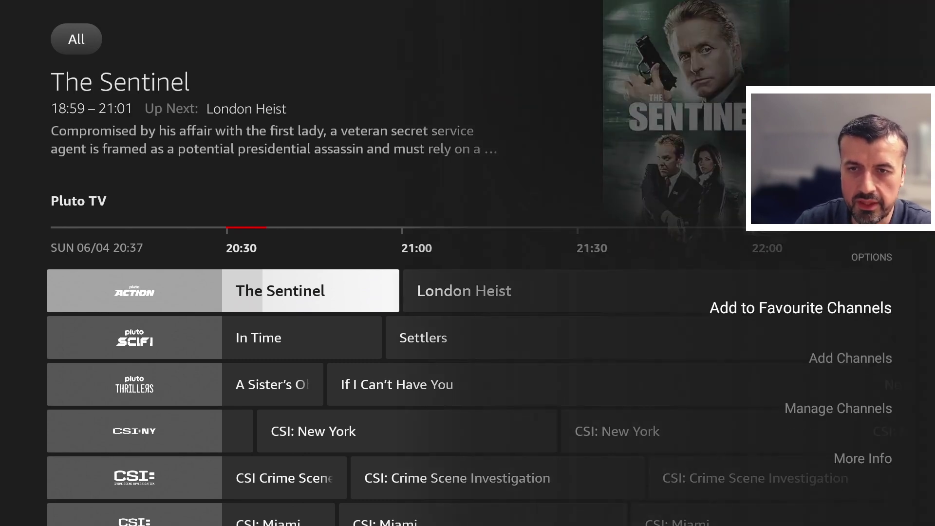
pyautogui.press('Down')
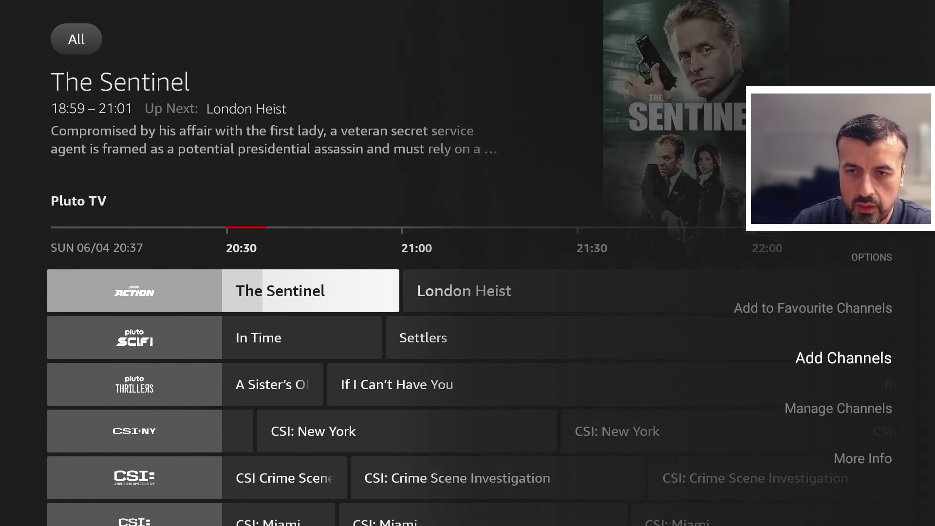
pyautogui.press('Down')
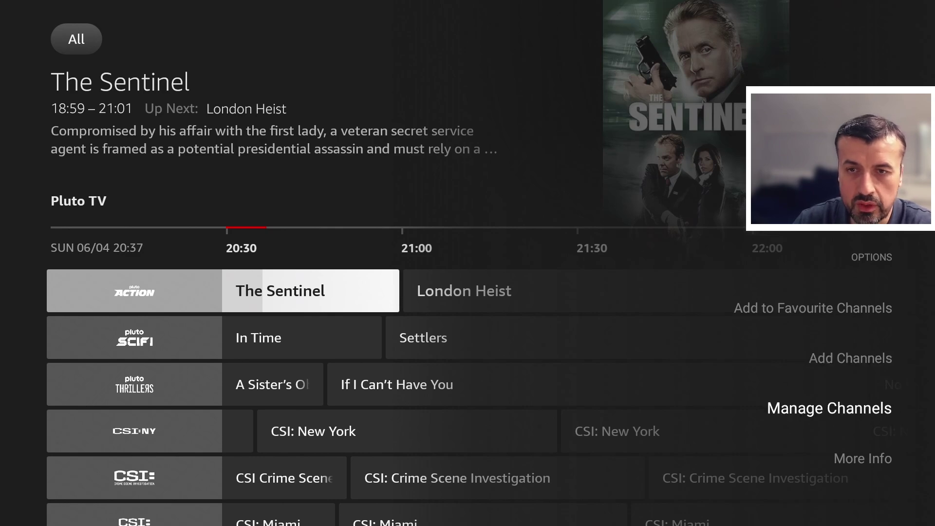
pyautogui.press('Up')
pyautogui.press('Return')
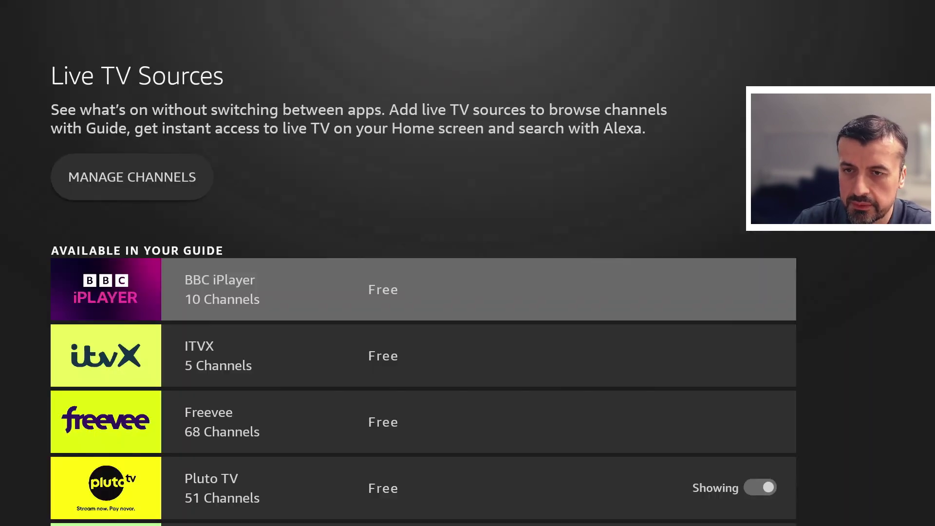
# Examine which live TV sources are already in the guide and which ones, such as 5, Plex and Red Bull TV, can be added
pyautogui.press('Down')
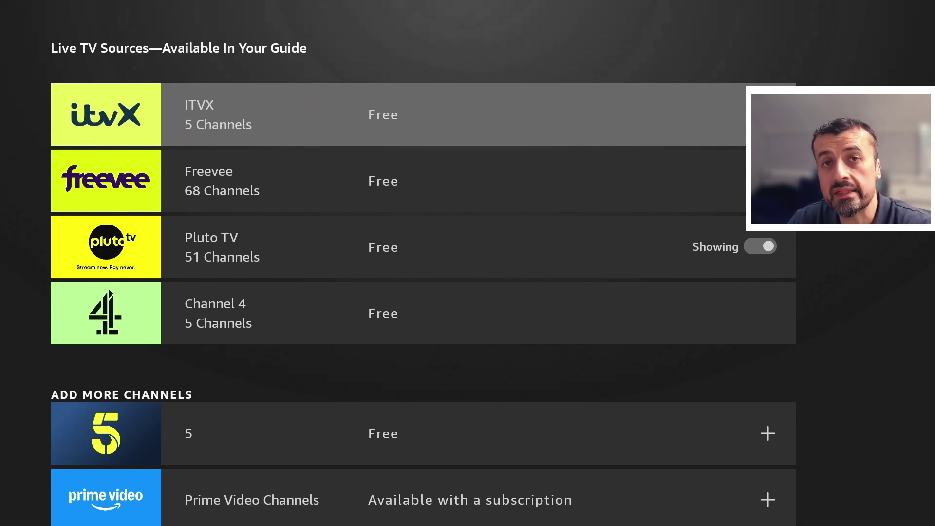
pyautogui.press('Down')
pyautogui.press('Down')
pyautogui.press('Down')
pyautogui.press('Down')
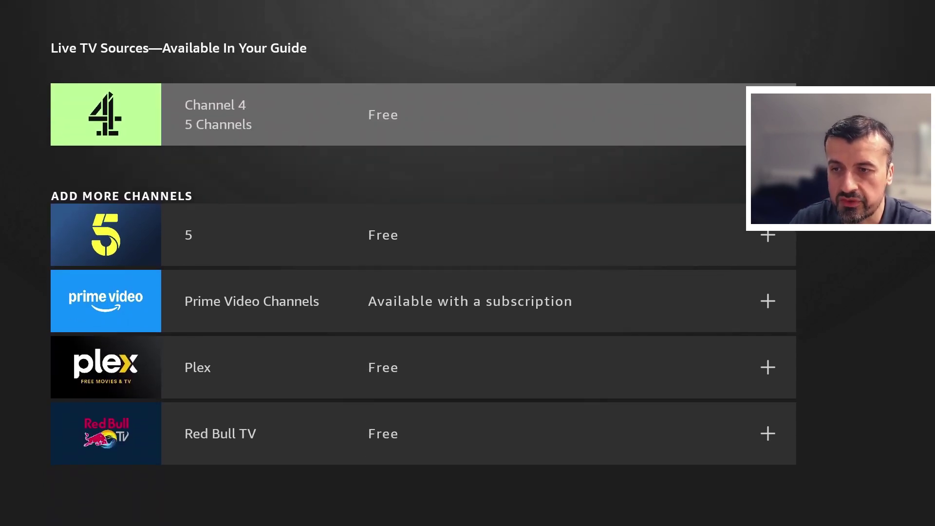
pyautogui.press('Down')
pyautogui.press('Down')
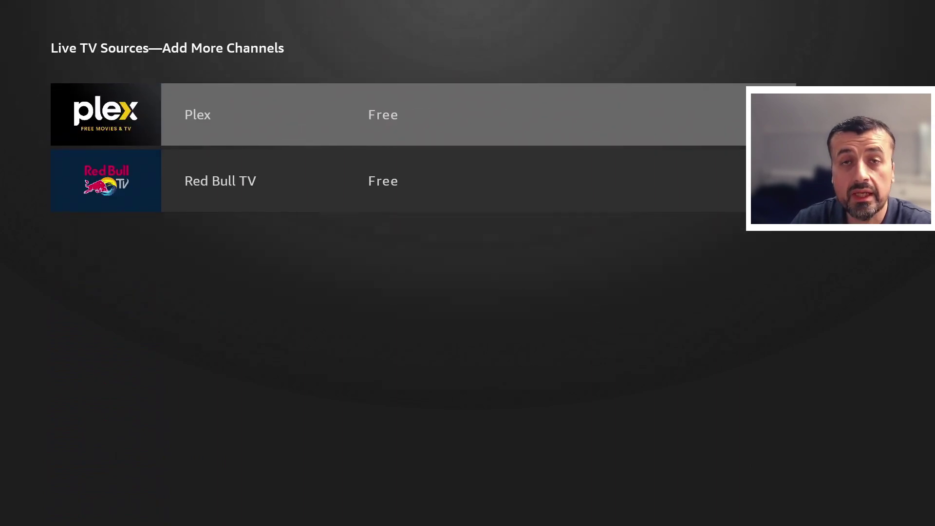
pyautogui.press('Down')
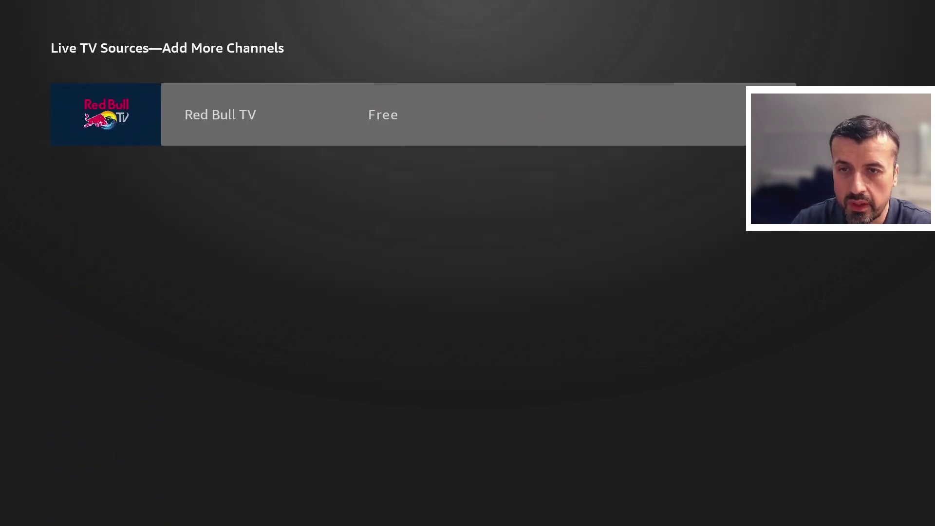
pyautogui.press('Up')
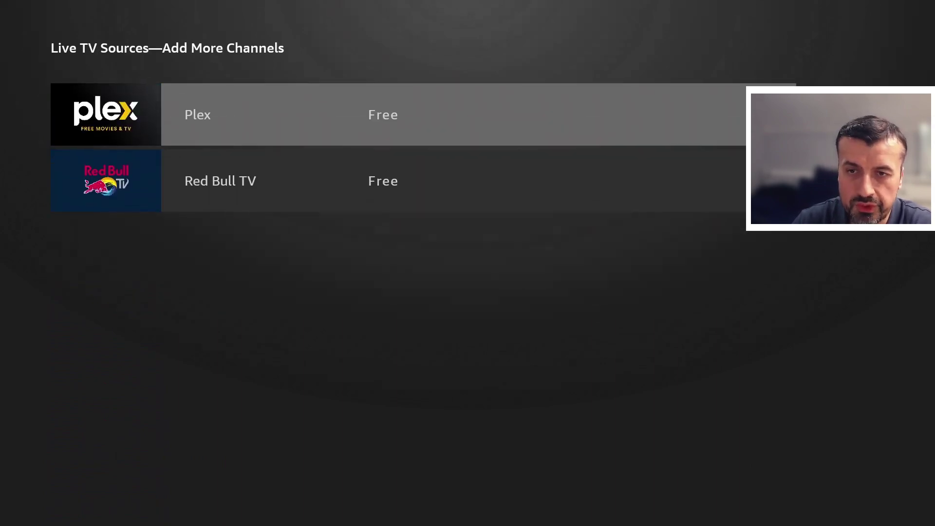
pyautogui.press('Up')
pyautogui.press('Up')
pyautogui.press('Down')
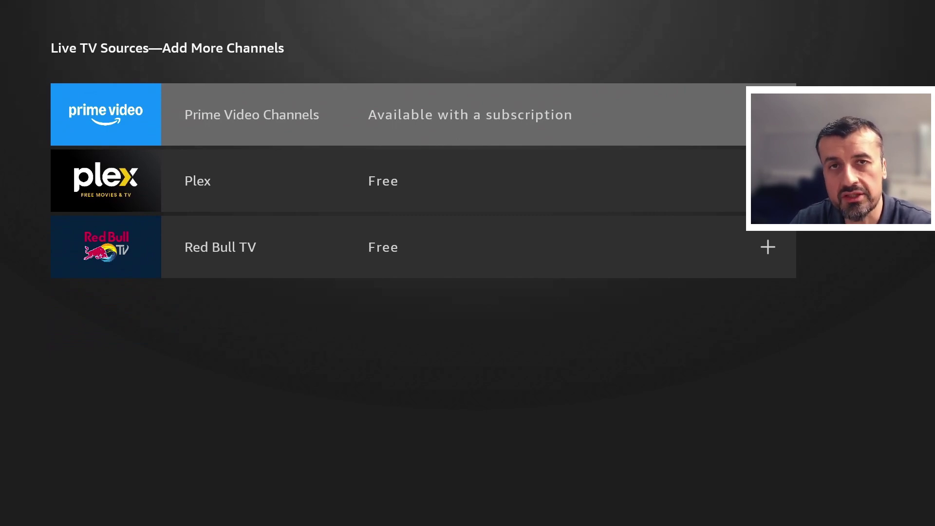
pyautogui.press('Up')
pyautogui.press('Up')
pyautogui.press('Up')
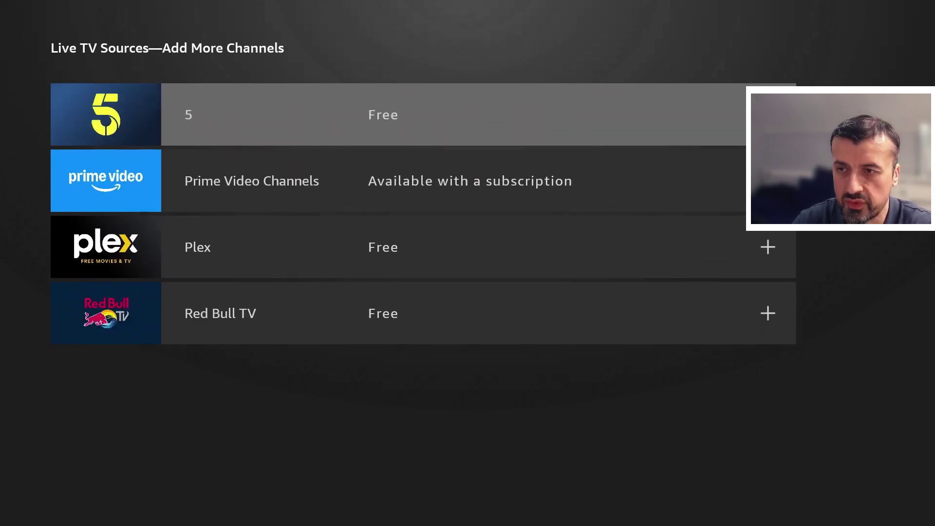
# Return to the channel guide and review the BBC, ITV and Channel 4 listings under Public Service Broadcasters
pyautogui.press('Escape')
pyautogui.press('Down')
pyautogui.press('Down')
pyautogui.press('Down')
pyautogui.press('Down')
pyautogui.press('Down')
pyautogui.press('Down')
pyautogui.press('Down')
pyautogui.press('Down')
pyautogui.press('Down')
pyautogui.press('Down')
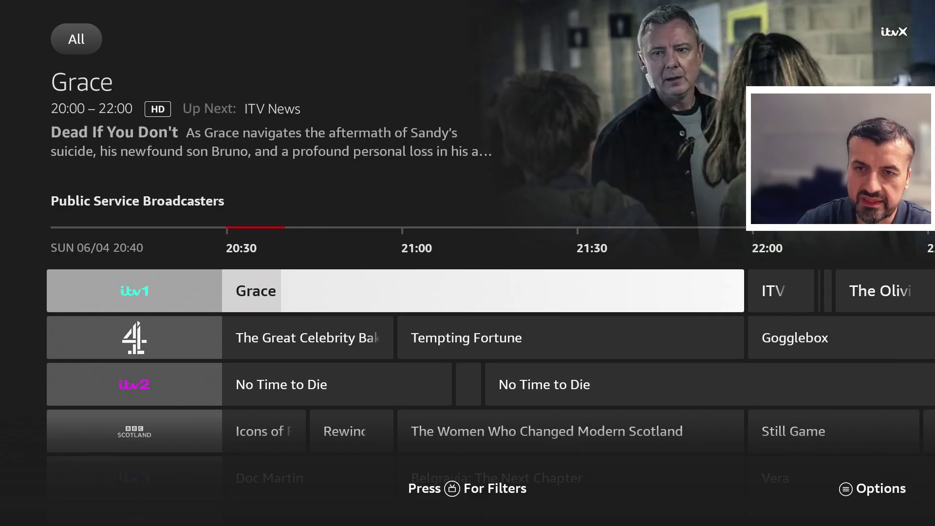
pyautogui.press('Down')
pyautogui.press('Down')
pyautogui.press('Down')
pyautogui.press('Down')
pyautogui.press('Down')
pyautogui.press('Down')
pyautogui.press('Down')
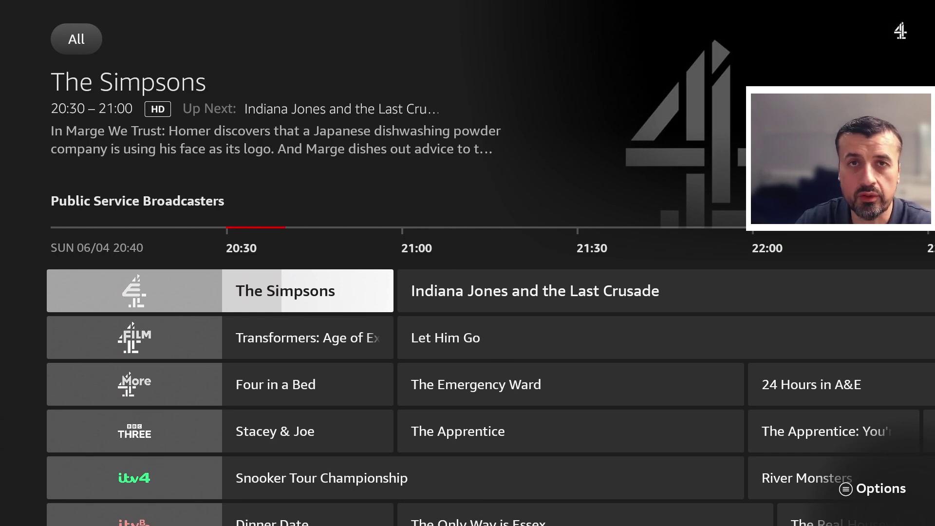
pyautogui.press('Down')
pyautogui.press('Down')
pyautogui.press('Down')
pyautogui.press('Down')
pyautogui.press('Down')
pyautogui.press('Down')
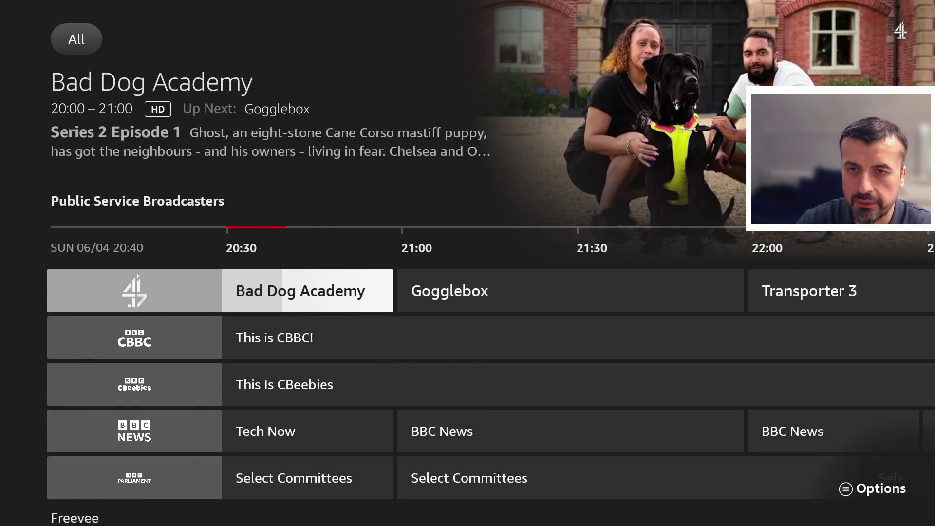
# Leave the channel guide for the Home page and go to My Fire TV in the settings
pyautogui.press('Home')
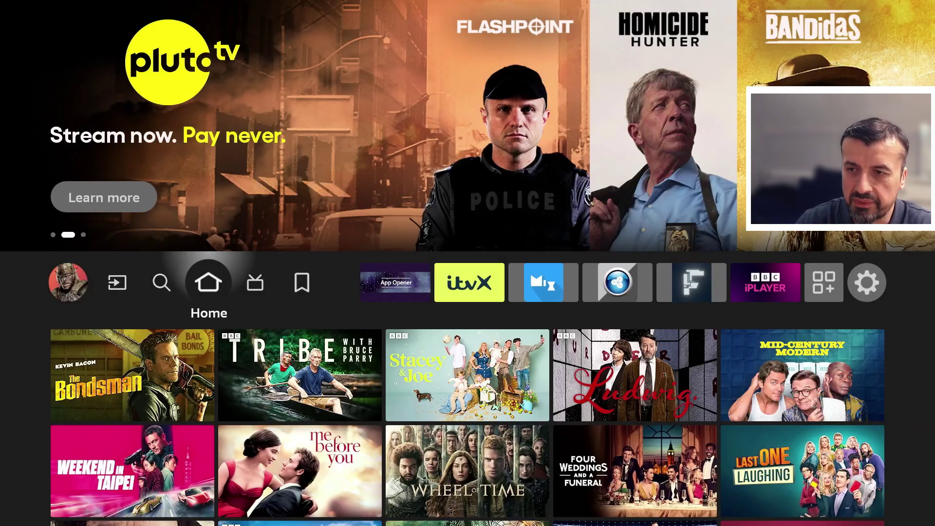
pyautogui.press('Left')
pyautogui.press('Left')
pyautogui.press('Left')
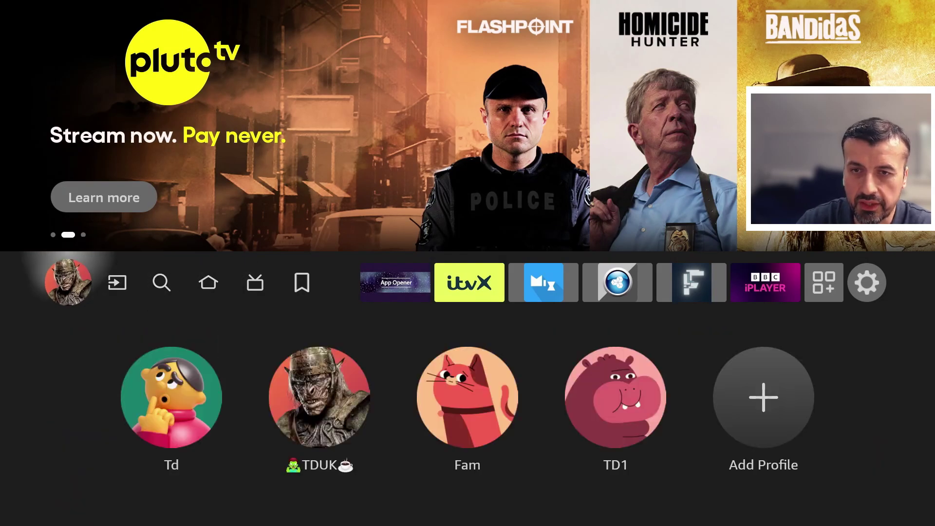
pyautogui.press('Left')
pyautogui.press('Down')
pyautogui.press('Right')
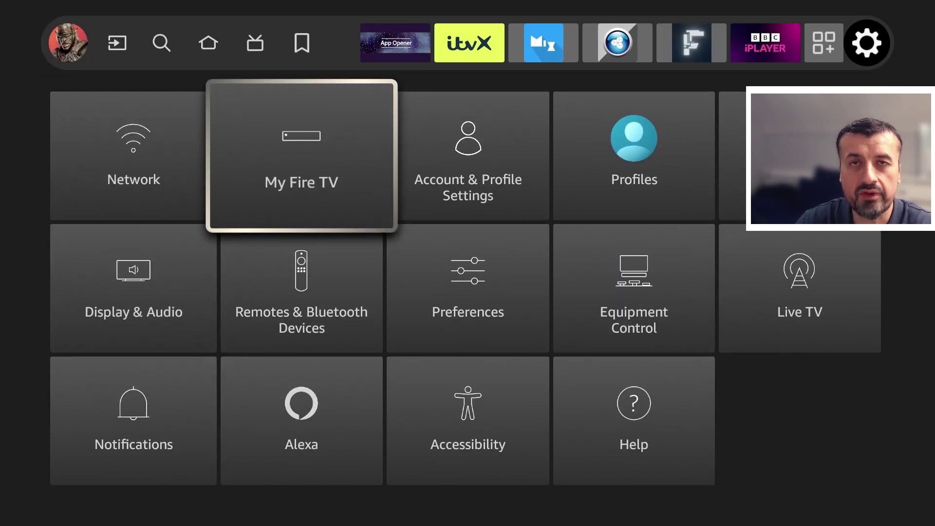
# Examine how the settings categories are arranged across the grid, from Network and My Fire TV to Remotes & Bluetooth Devices
pyautogui.press('Down')
pyautogui.press('Down')
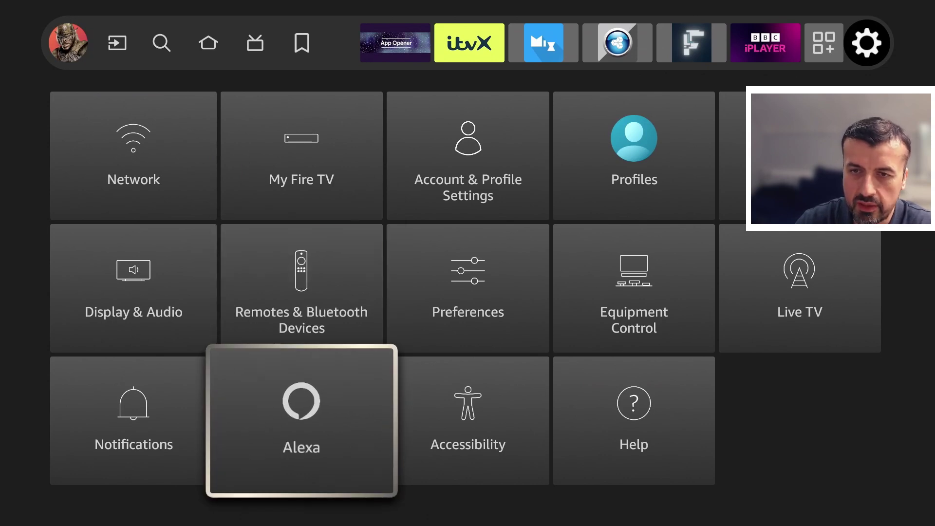
pyautogui.press('Up')
pyautogui.press('Up')
pyautogui.press('Left')
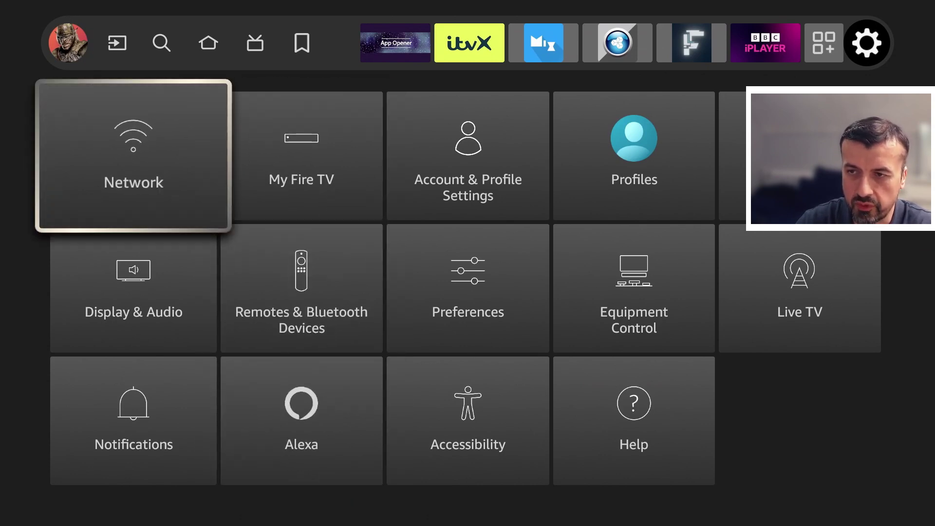
pyautogui.press('Right')
pyautogui.press('Down')
pyautogui.press('Right')
pyautogui.press('Right')
pyautogui.press('Left')
pyautogui.press('Left')
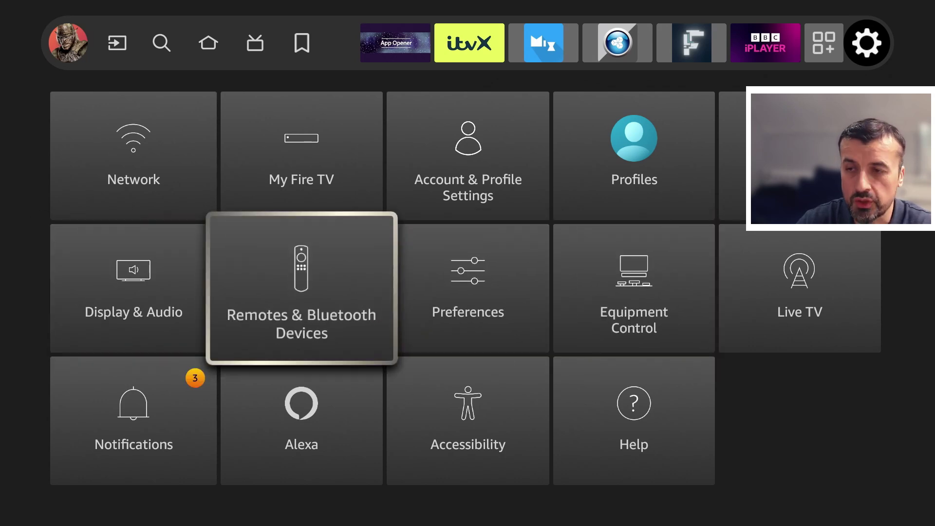
pyautogui.press('Up')
pyautogui.press('Left')
pyautogui.press('Right')
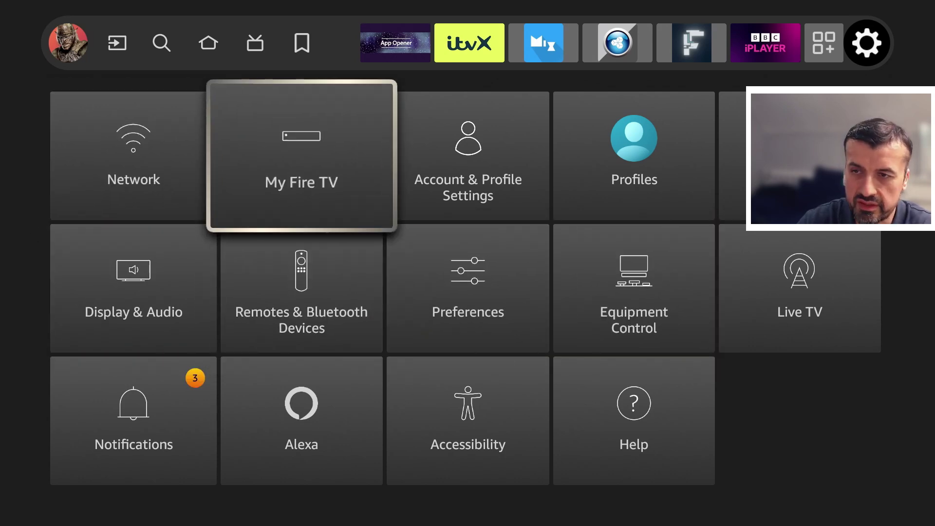
pyautogui.press('Right')
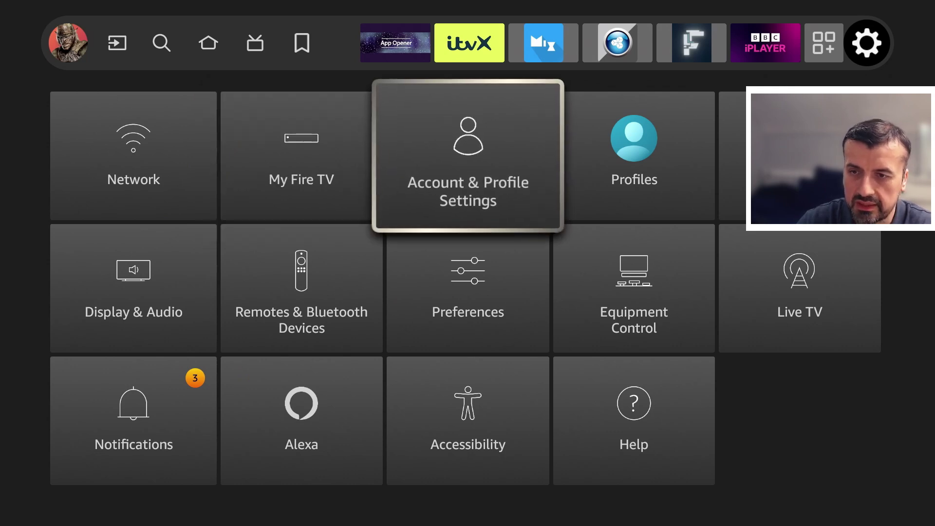
# Examine the last row of settings categories: Notifications, Alexa, Accessibility and Help
pyautogui.press('Down')
pyautogui.press('Down')
pyautogui.press('Left')
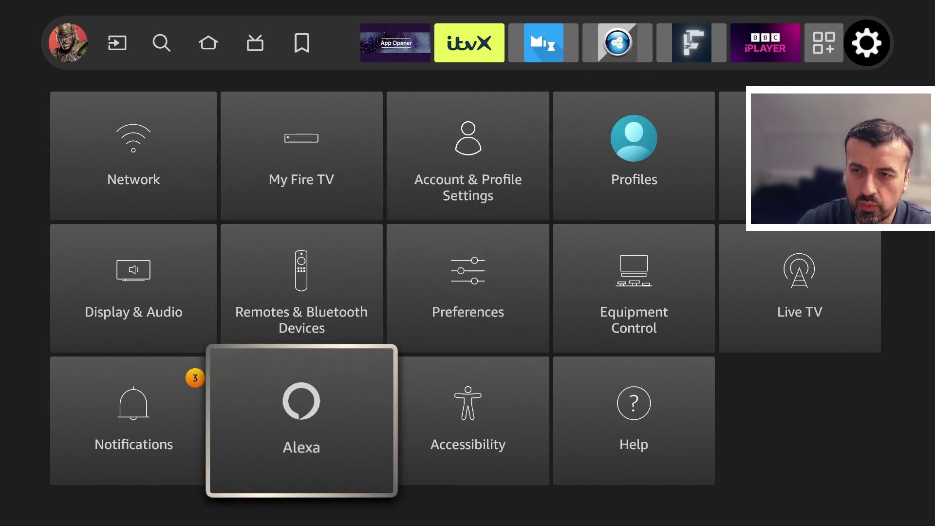
pyautogui.press('Left')
pyautogui.press('Right')
pyautogui.press('Right')
pyautogui.press('Right')
pyautogui.press('Left')
pyautogui.press('Left')
pyautogui.press('Left')
pyautogui.press('Right')
pyautogui.press('Right')
pyautogui.press('Right')
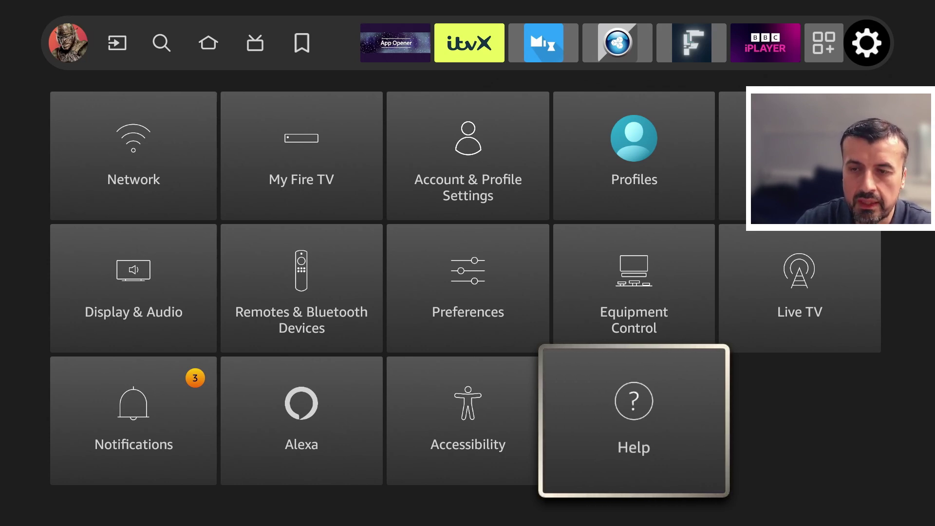
# Open Privacy Settings within the Preferences category
pyautogui.press('Left')
pyautogui.press('Up')
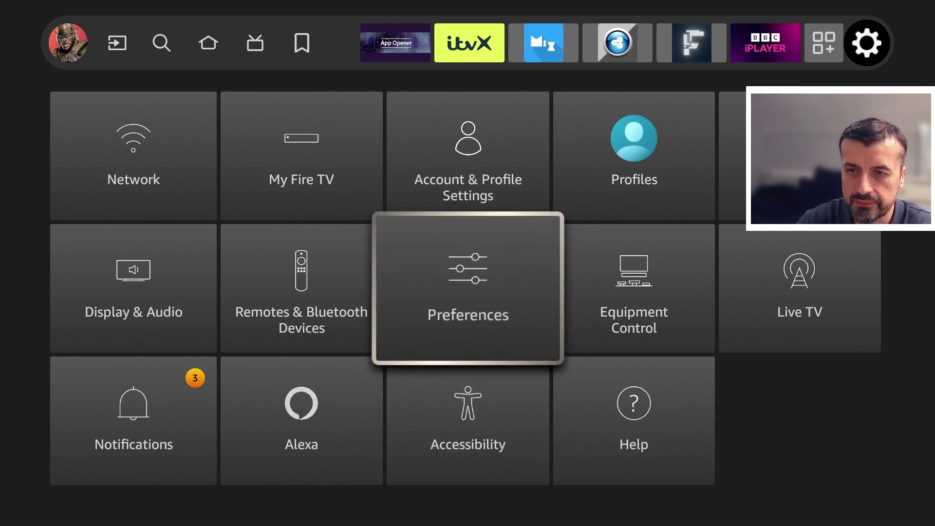
pyautogui.press('Return')
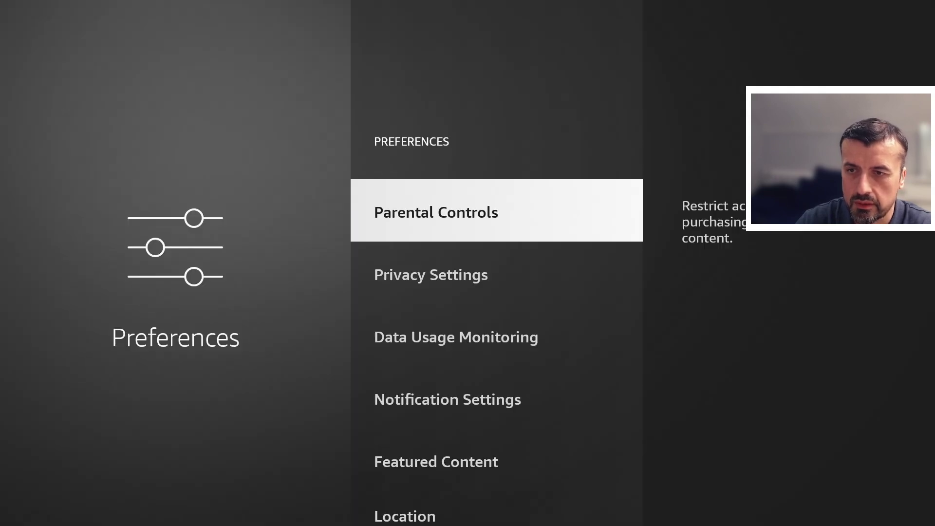
pyautogui.press('Down')
pyautogui.press('Return')
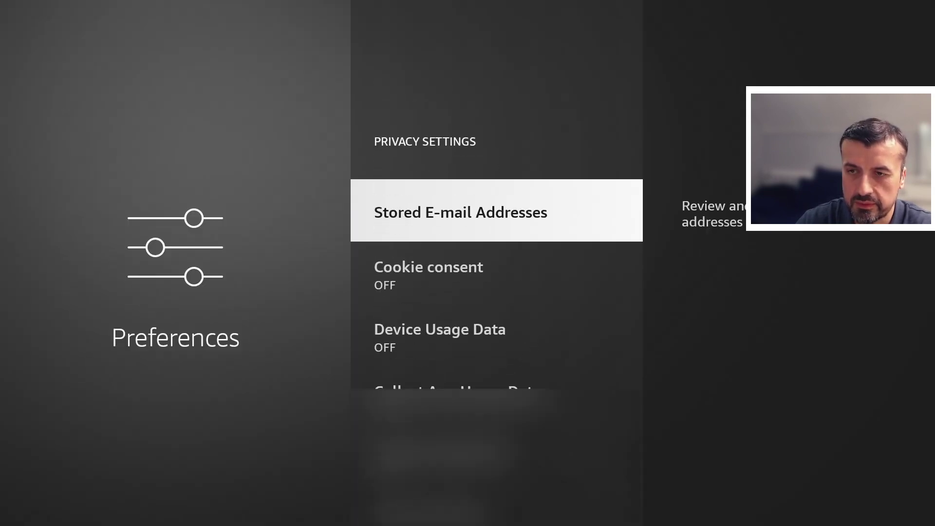
# Review the privacy options for Cookie consent, Device Usage Data, Collect App Usage Data, Interest-based Ads and Amazon Photos
pyautogui.press('Down')
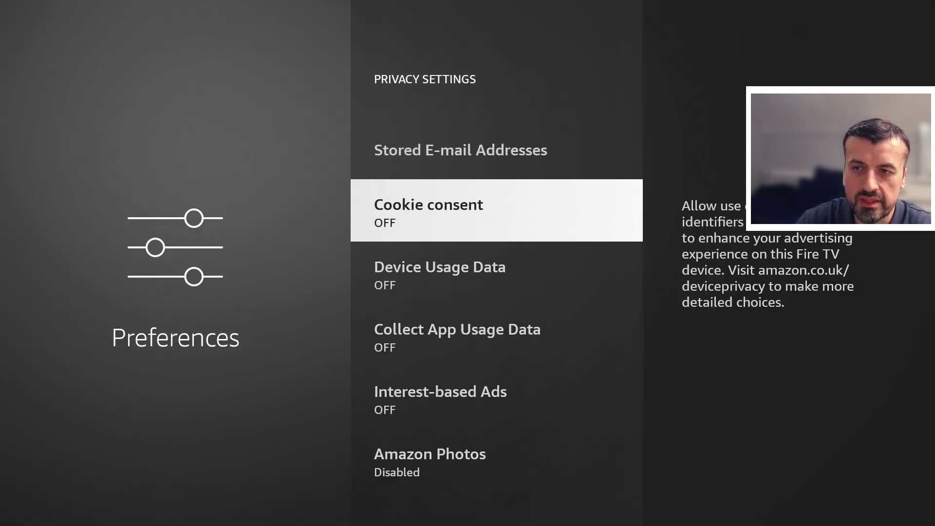
pyautogui.press('Down')
pyautogui.press('Down')
pyautogui.press('Down')
pyautogui.press('Up')
pyautogui.press('Up')
pyautogui.press('Up')
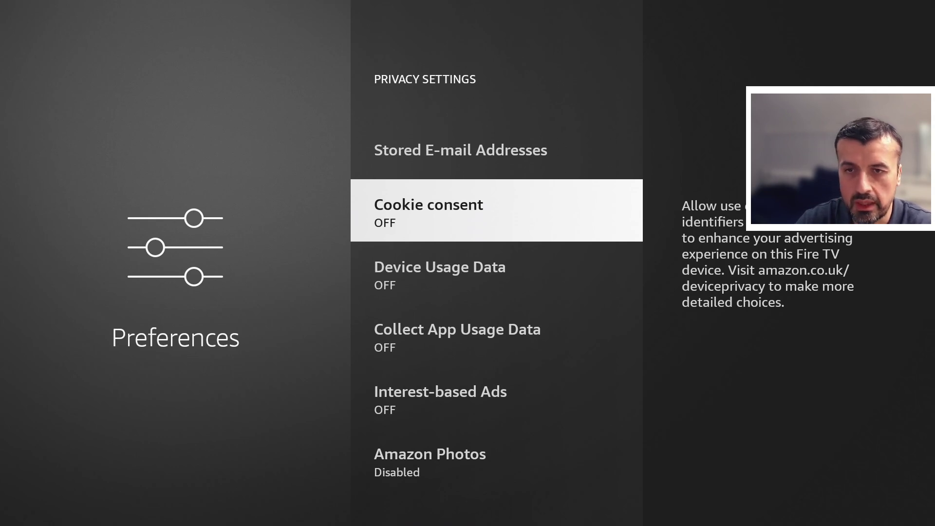
pyautogui.press('Down')
pyautogui.press('Down')
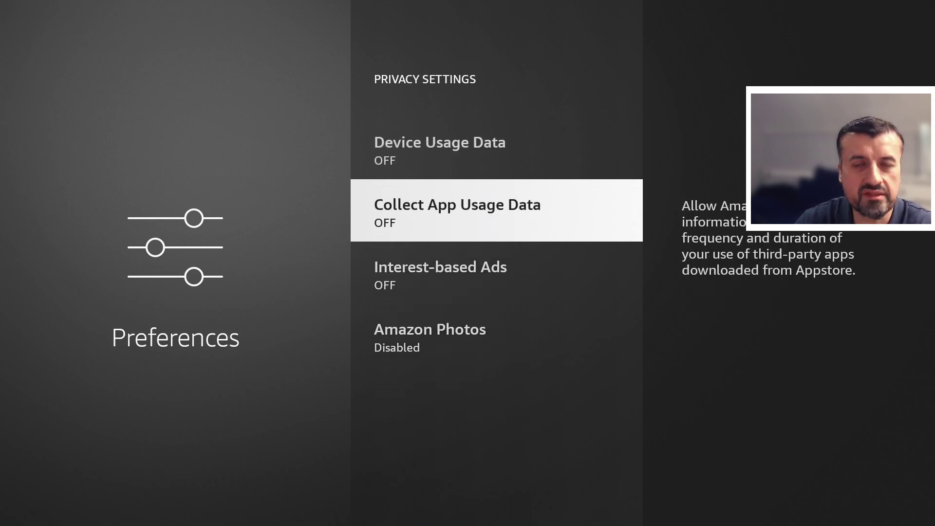
pyautogui.press('Down')
pyautogui.press('Up')
pyautogui.press('Up')
pyautogui.press('Up')
pyautogui.press('Up')
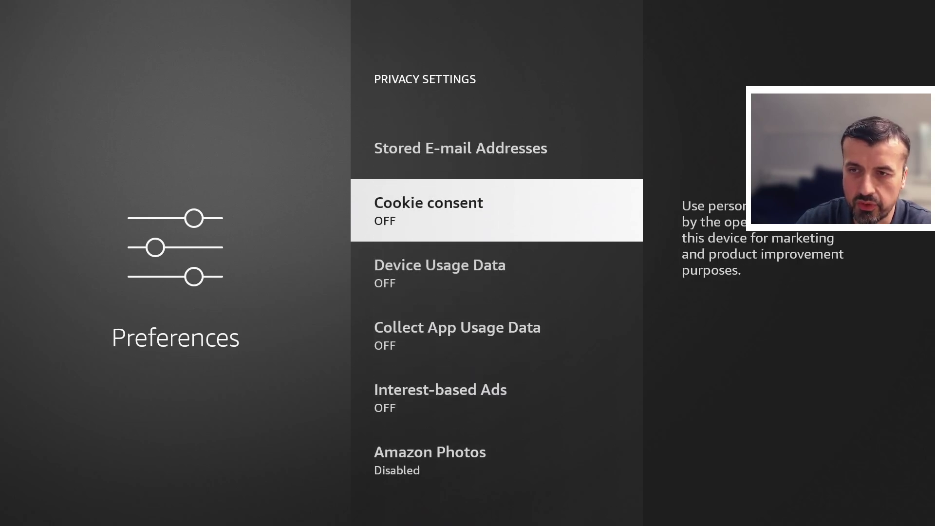
pyautogui.press('Down')
pyautogui.press('Down')
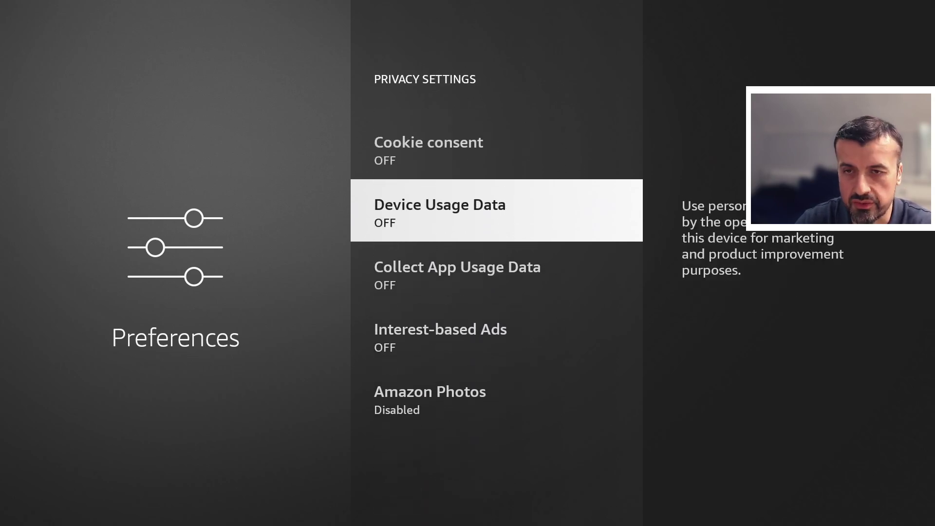
pyautogui.press('Down')
pyautogui.press('Down')
pyautogui.press('Down')
pyautogui.press('Up')
pyautogui.press('Up')
pyautogui.press('Up')
pyautogui.press('Up')
pyautogui.press('Up')
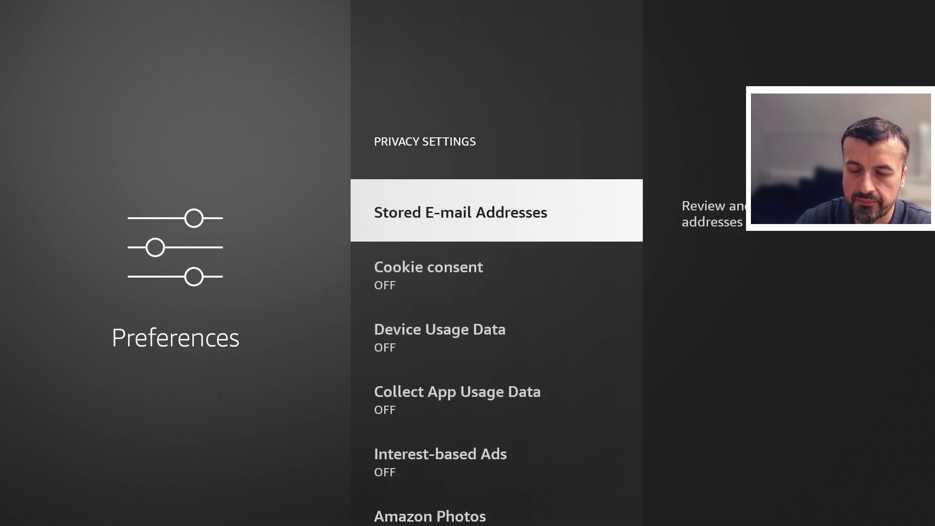
# Open Data Usage Monitoring in Preferences and check its Still Watching option
pyautogui.press('Escape')
pyautogui.press('Down')
pyautogui.press('Return')
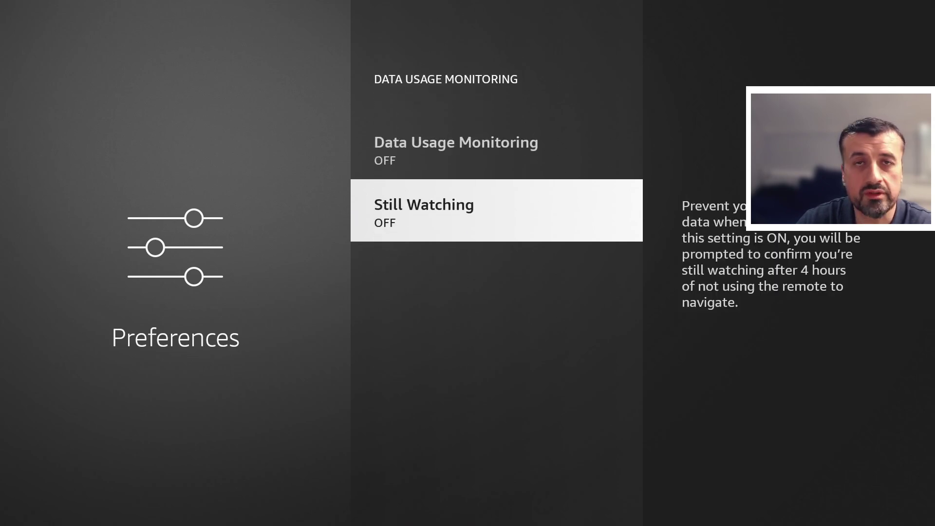
pyautogui.press('Up')
# Return to the Preferences list and open the Featured Content settings
pyautogui.press('Escape')
pyautogui.press('Up')
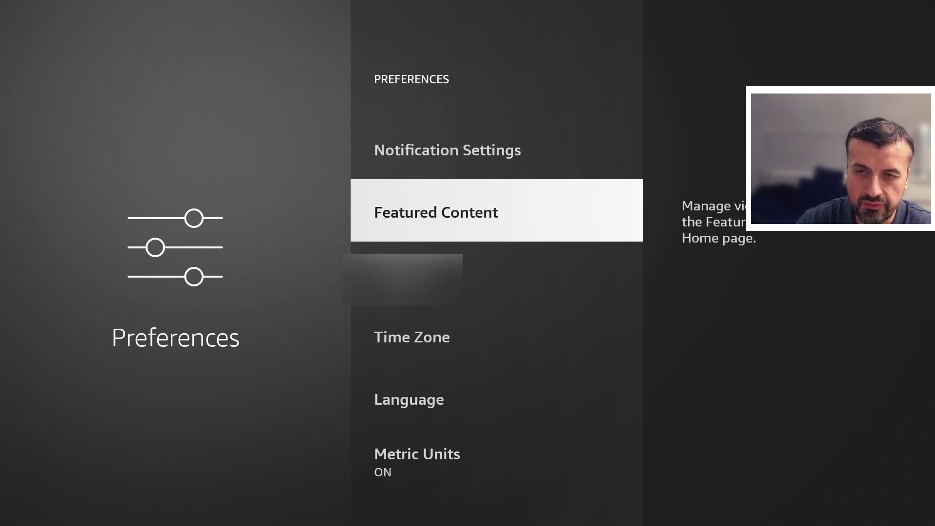
pyautogui.press('Return')
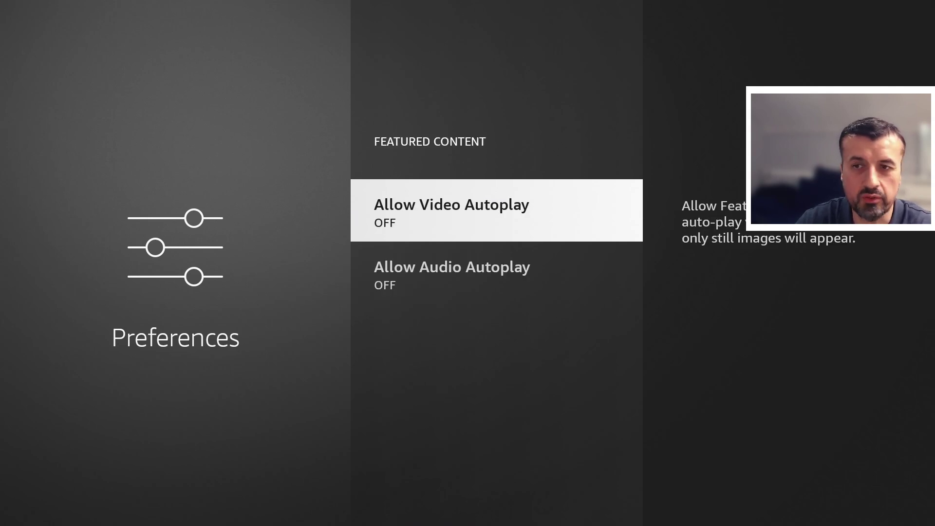
# Turn on Allow Video Autoplay and Allow Audio Autoplay for Featured Content
pyautogui.press('Return')
pyautogui.press('Down')
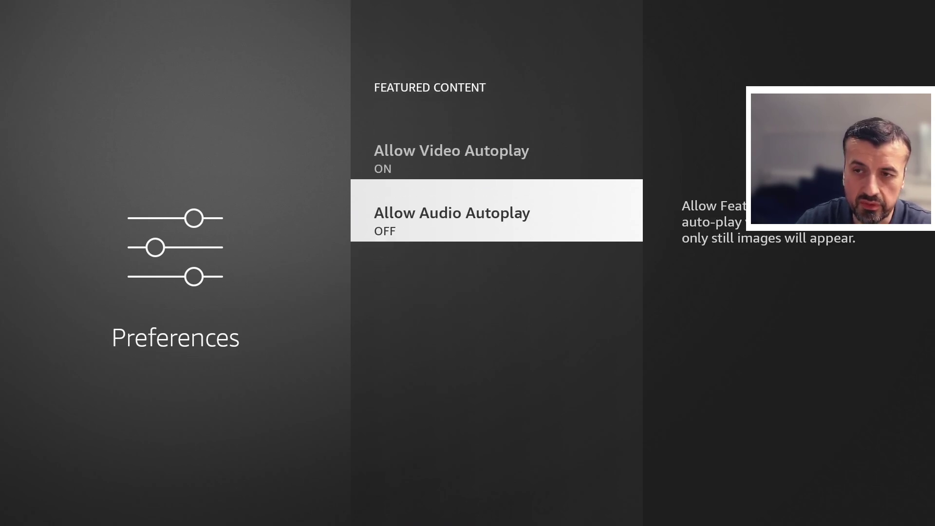
pyautogui.press('Return')
pyautogui.press('Up')
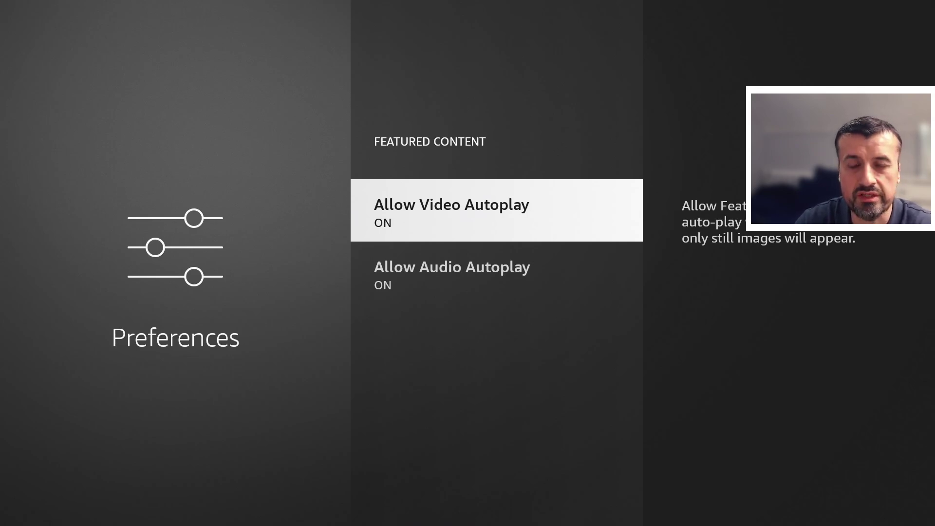
# Turn off Allow Video Autoplay and Allow Audio Autoplay, and go back to the main settings grid
pyautogui.press('Return')
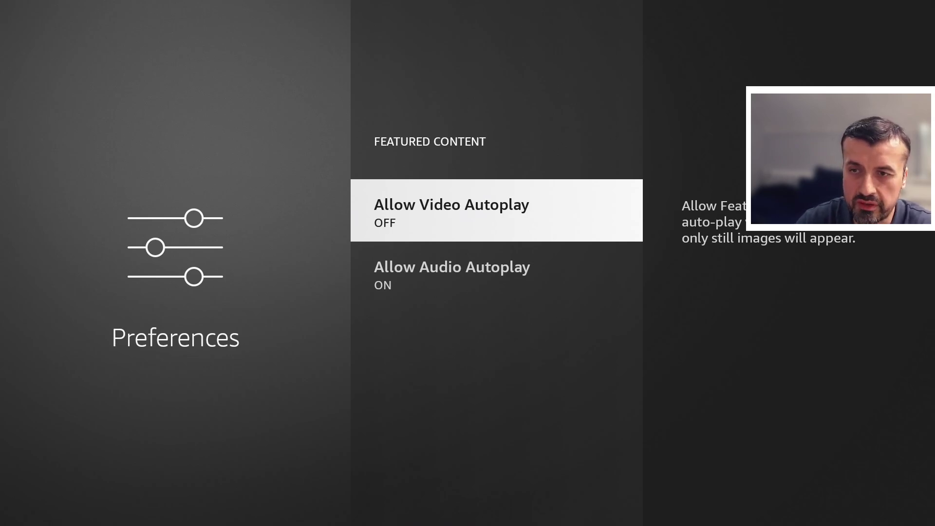
pyautogui.press('Down')
pyautogui.press('Return')
pyautogui.press('Up')
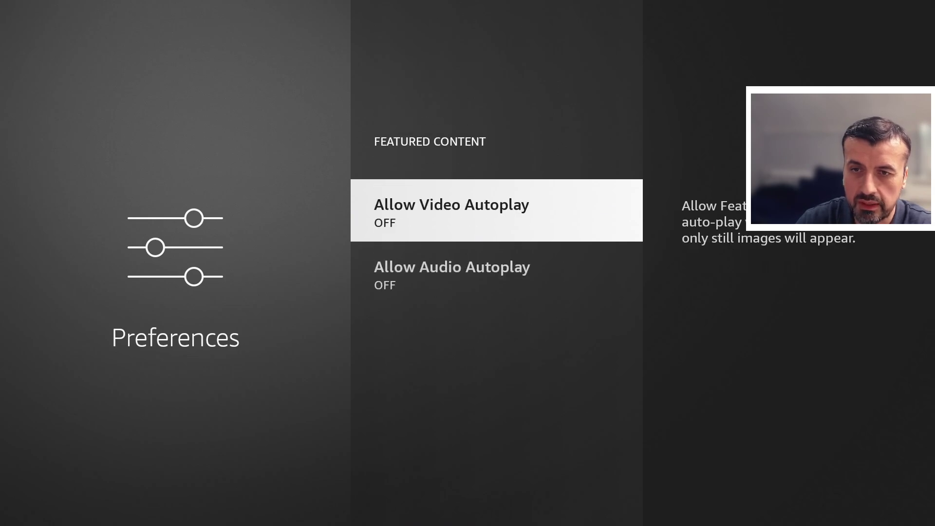
pyautogui.press('Escape')
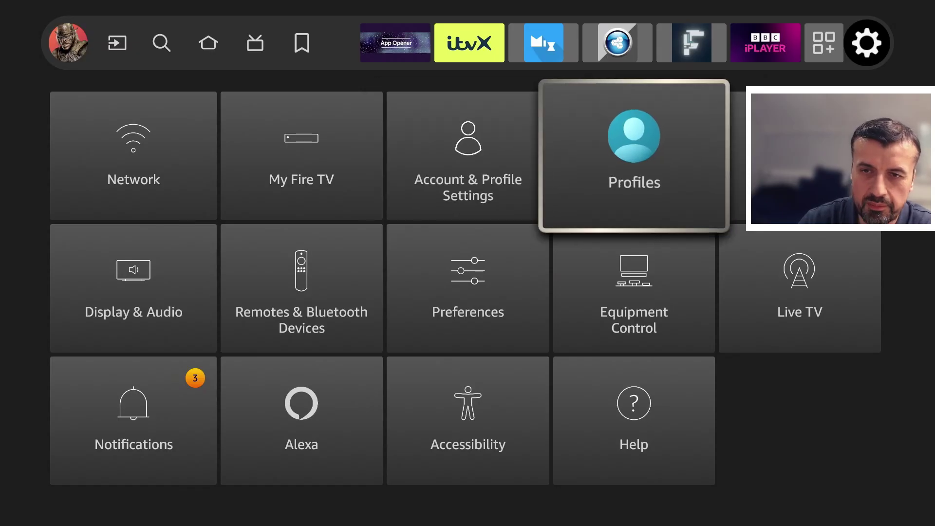
# Look over the settings grid again, especially the first row from Network and My Fire TV to Profiles
pyautogui.press('Down')
pyautogui.press('Left')
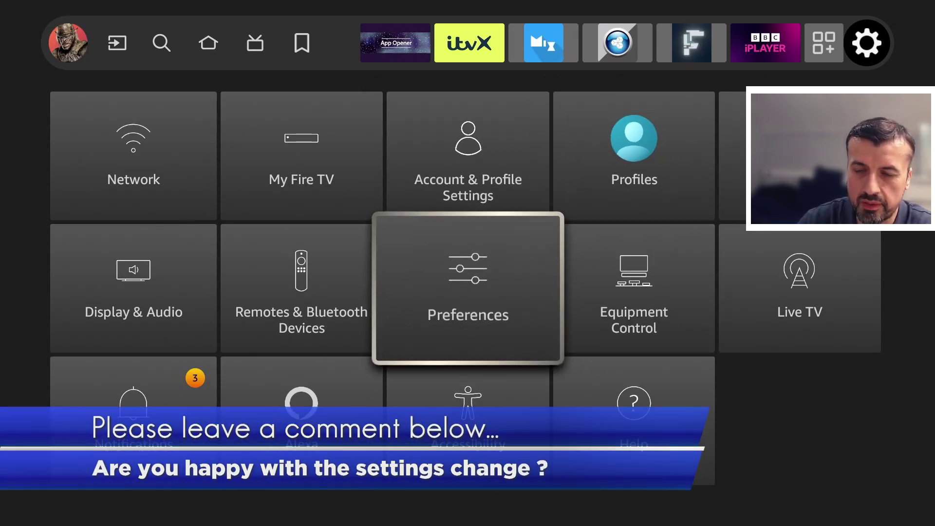
pyautogui.press('Left')
pyautogui.press('Down')
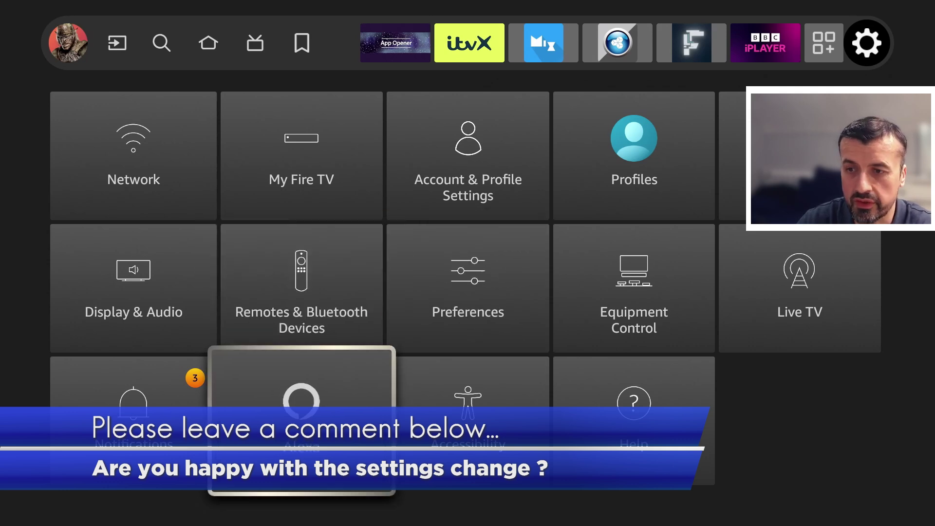
pyautogui.press('Right')
pyautogui.press('Up')
pyautogui.press('Up')
pyautogui.press('Left')
pyautogui.press('Left')
pyautogui.press('Right')
pyautogui.press('Right')
pyautogui.press('Left')
pyautogui.press('Left')
pyautogui.press('Right')
pyautogui.press('Right')
pyautogui.press('Right')
pyautogui.press('Right')
pyautogui.press('Left')
pyautogui.press('Left')
pyautogui.press('Left')
pyautogui.press('Left')
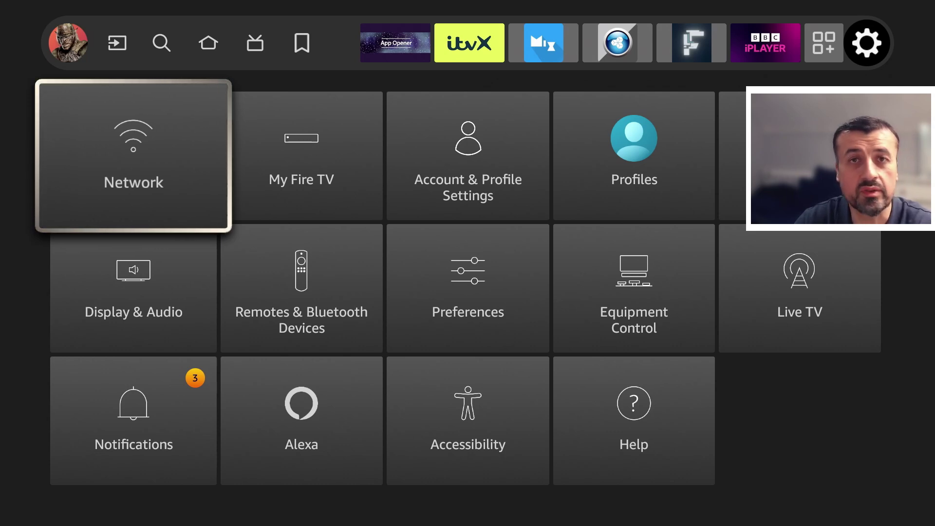
# Look over the Notifications, Preferences and Live TV categories, and return to the Home page
pyautogui.press('Down')
pyautogui.press('Down')
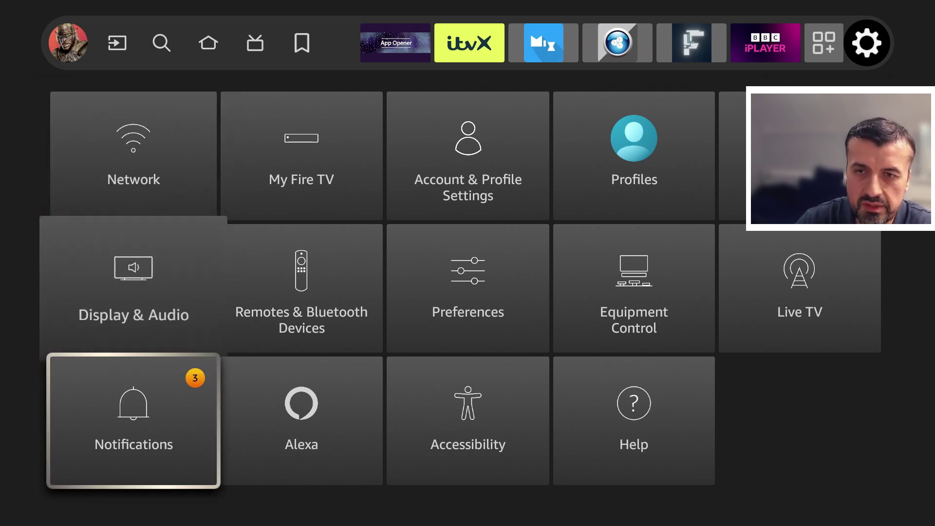
pyautogui.press('Right')
pyautogui.press('Right')
pyautogui.press('Up')
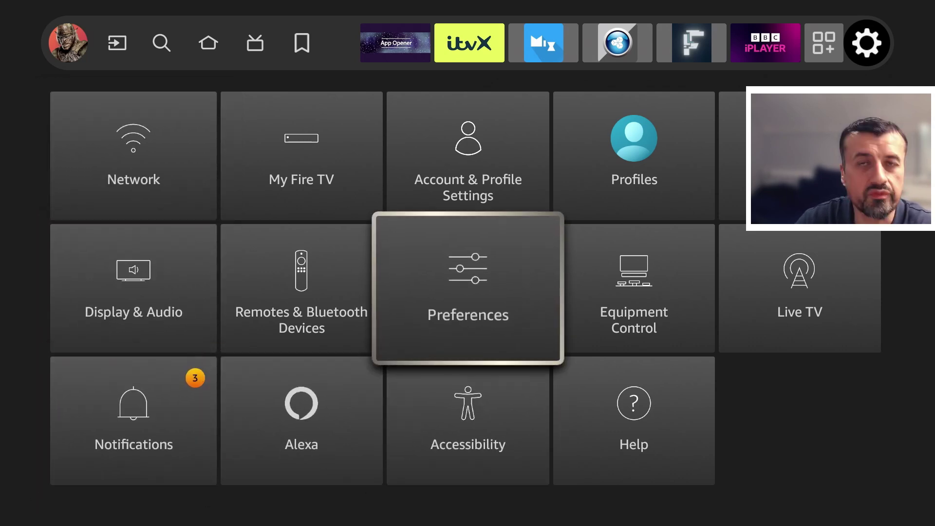
pyautogui.press('Right')
pyautogui.press('Right')
pyautogui.press('Left')
pyautogui.press('Left')
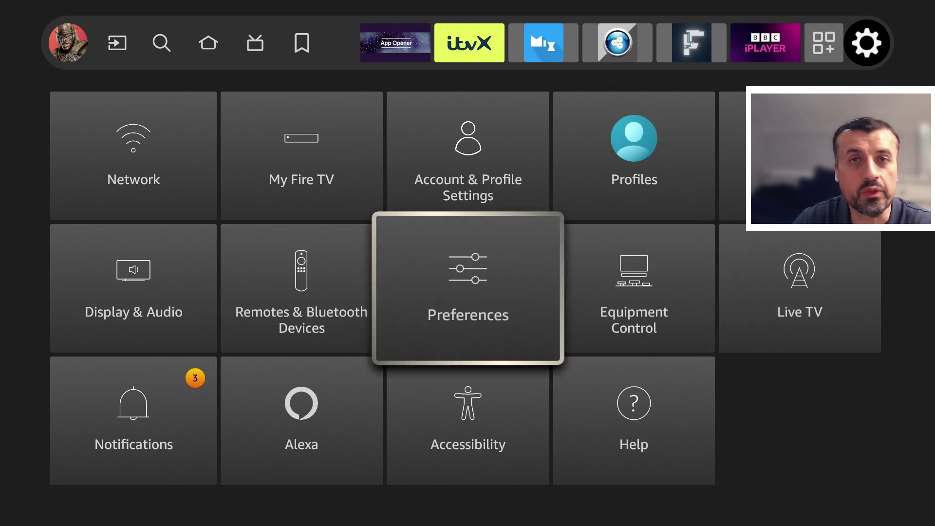
pyautogui.press('Right')
pyautogui.press('Right')
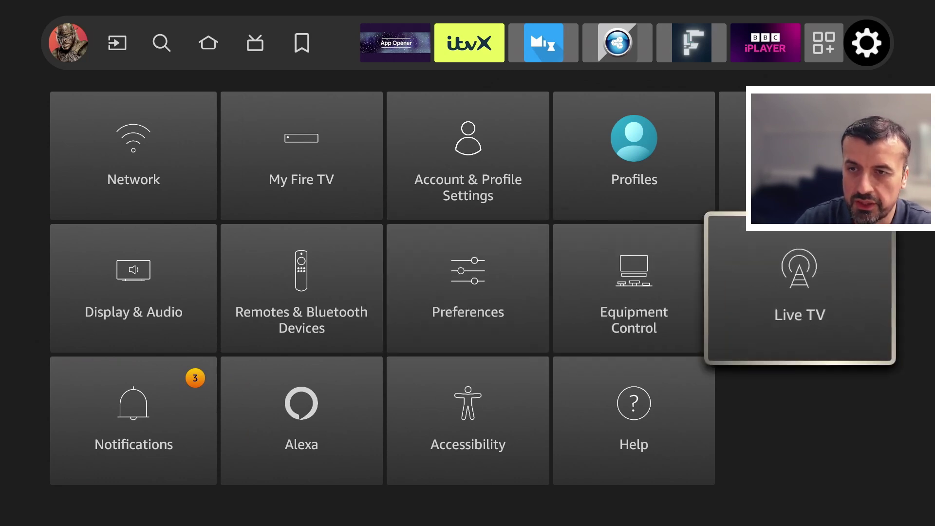
pyautogui.press('Left')
pyautogui.press('Left')
pyautogui.press('Left')
pyautogui.press('Home')
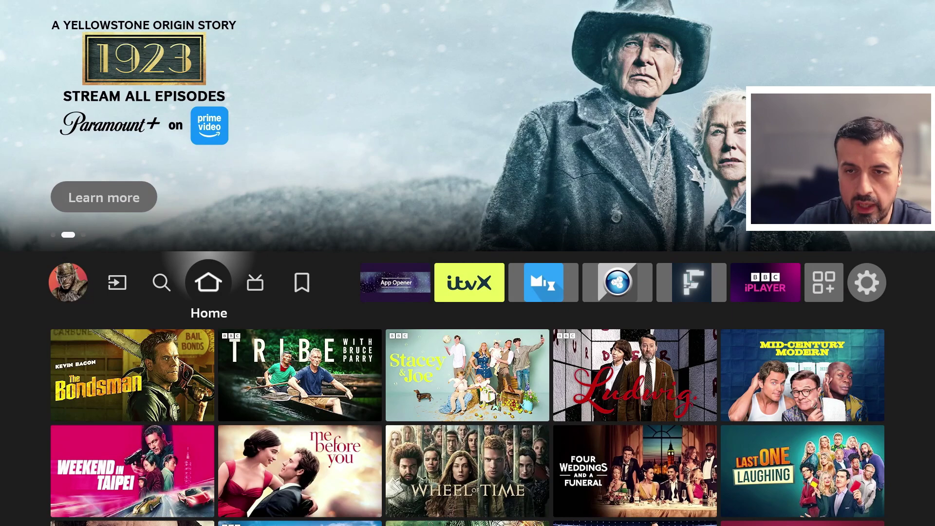
# Open the Applications category from the Fire TV settings grid
pyautogui.press('Left')
pyautogui.press('Left')
pyautogui.press('Left')
pyautogui.press('Left')
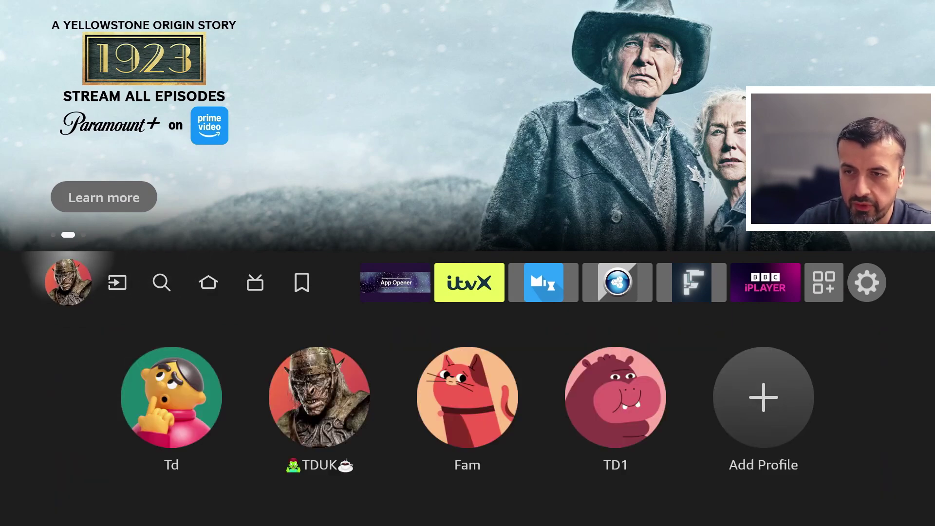
pyautogui.press('Down')
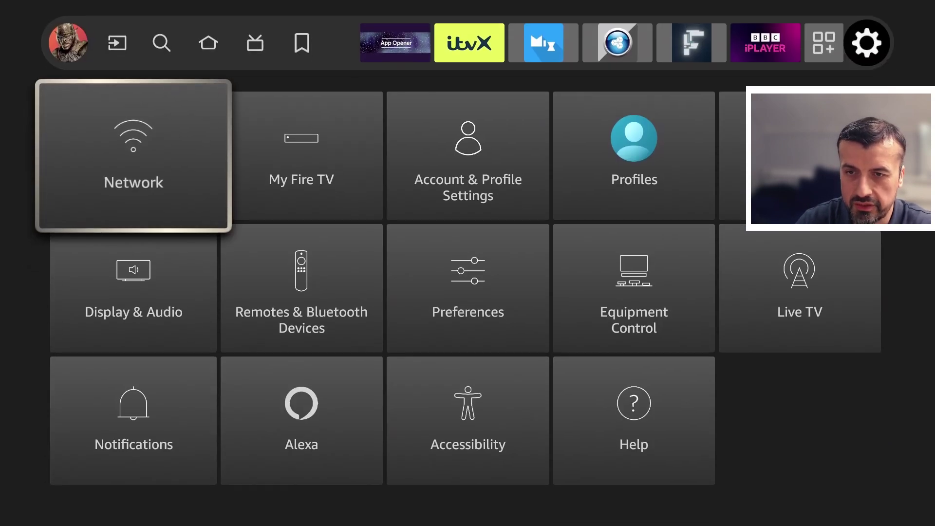
pyautogui.press('Right')
pyautogui.press('Right')
pyautogui.press('Right')
pyautogui.press('Return')
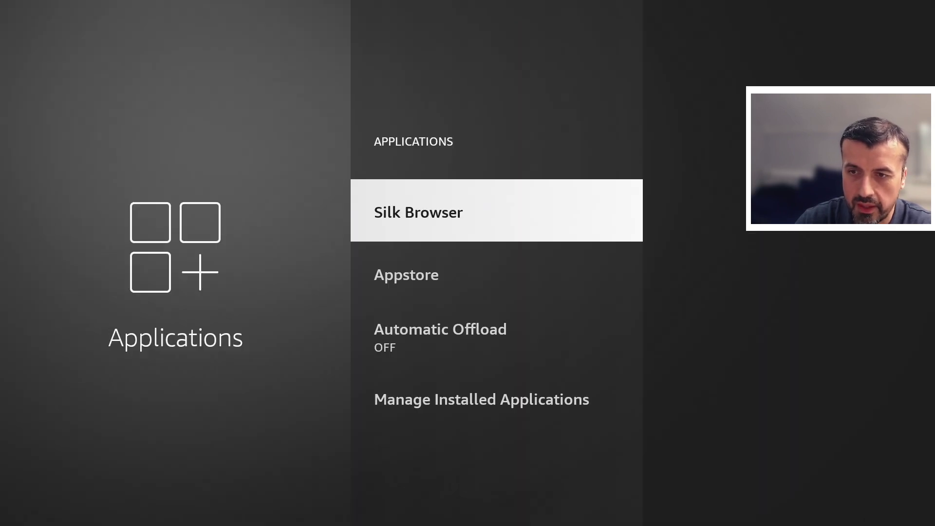
# Turn on Automatic Offload in the Applications settings
pyautogui.press('Down')
pyautogui.press('Down')
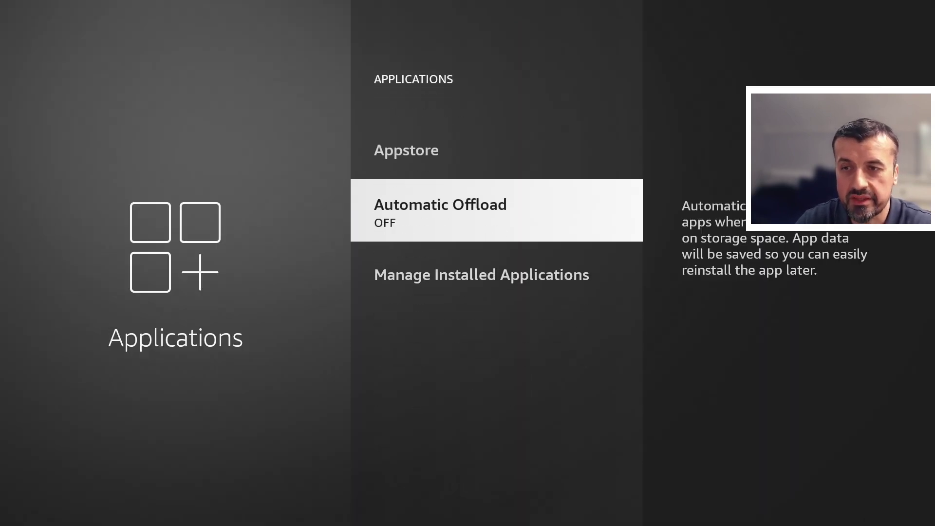
pyautogui.press('Return')
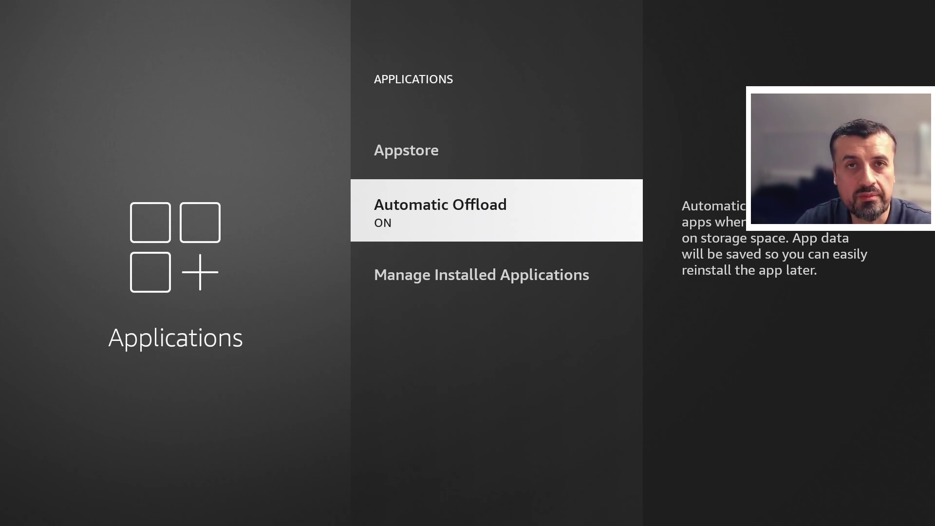
pyautogui.press('Down')
pyautogui.press('Up')
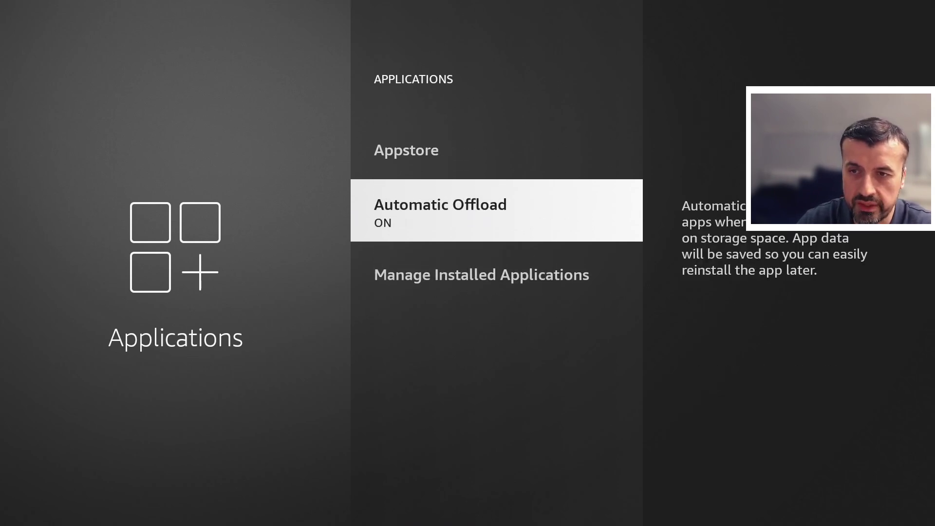
# Open Manage Installed Applications and set the sort order of the app list to Recency
pyautogui.press('Down')
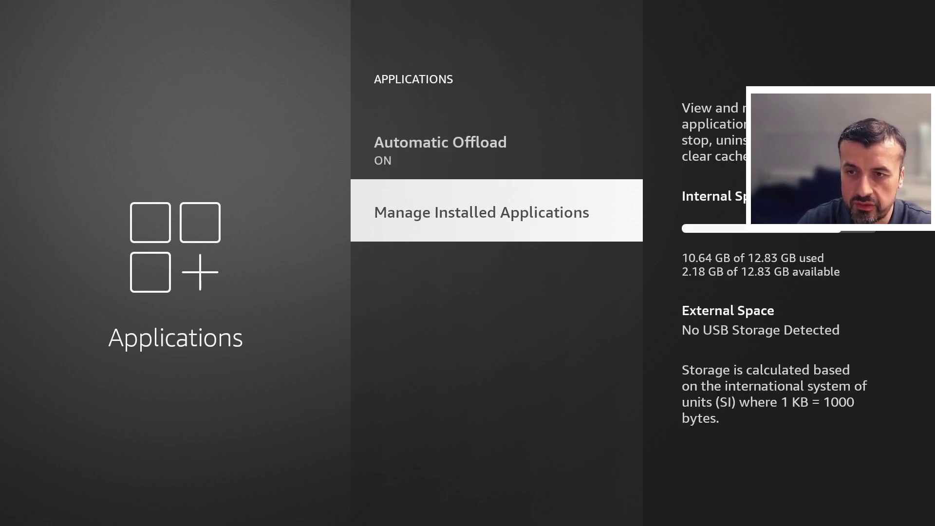
pyautogui.press('Return')
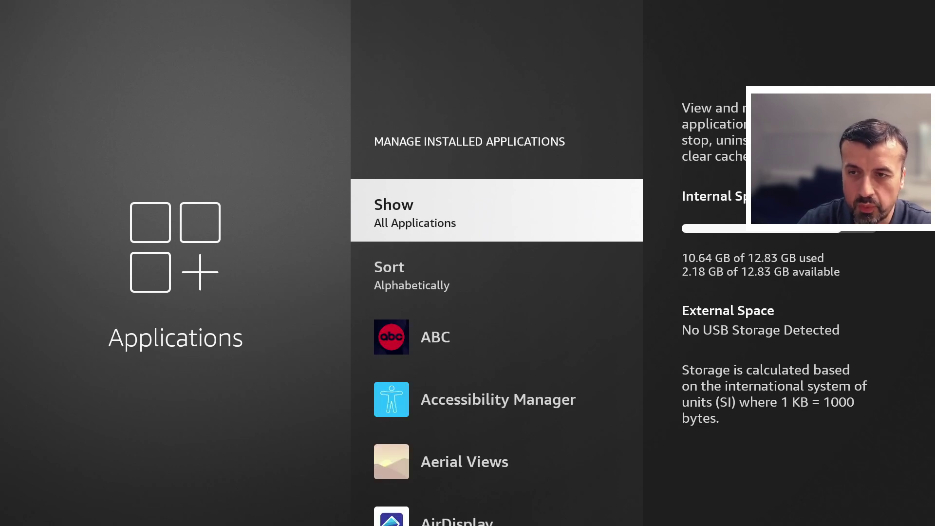
pyautogui.press('Down')
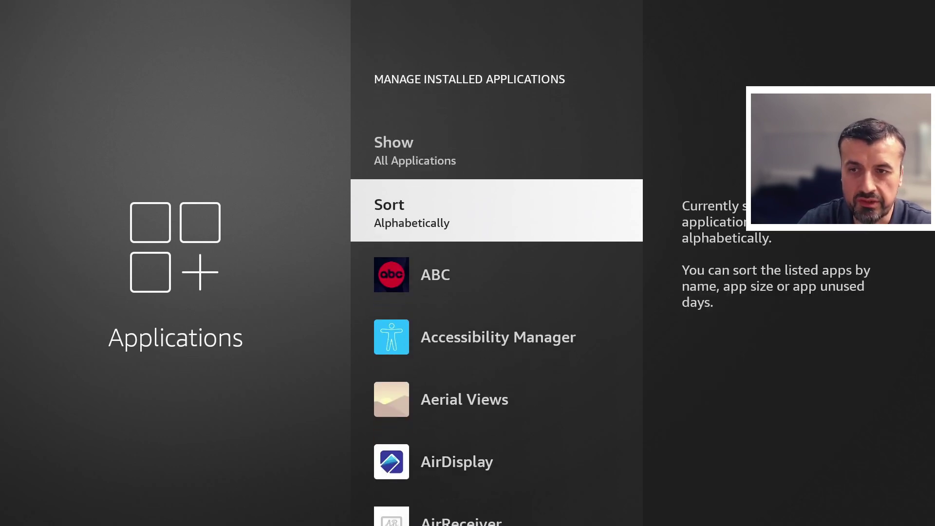
pyautogui.press('Return')
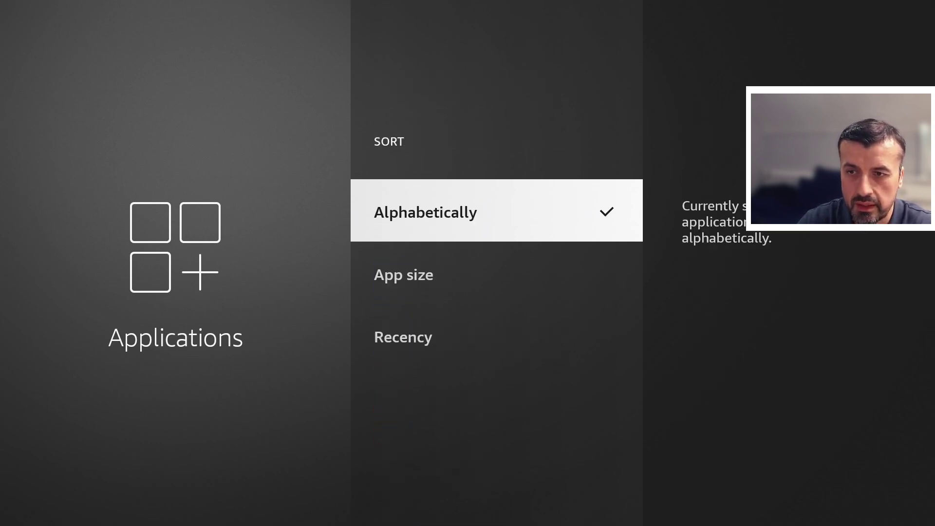
pyautogui.press('Down')
pyautogui.press('Down')
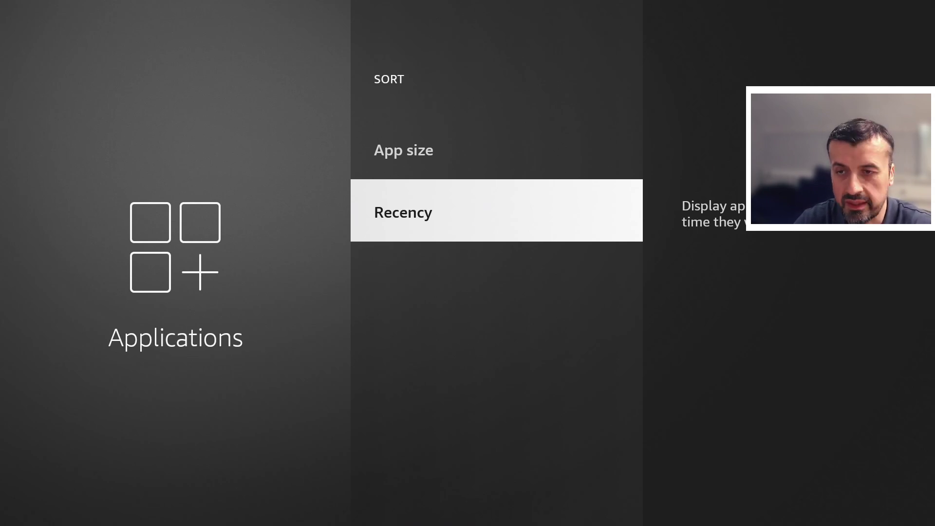
pyautogui.press('Return')
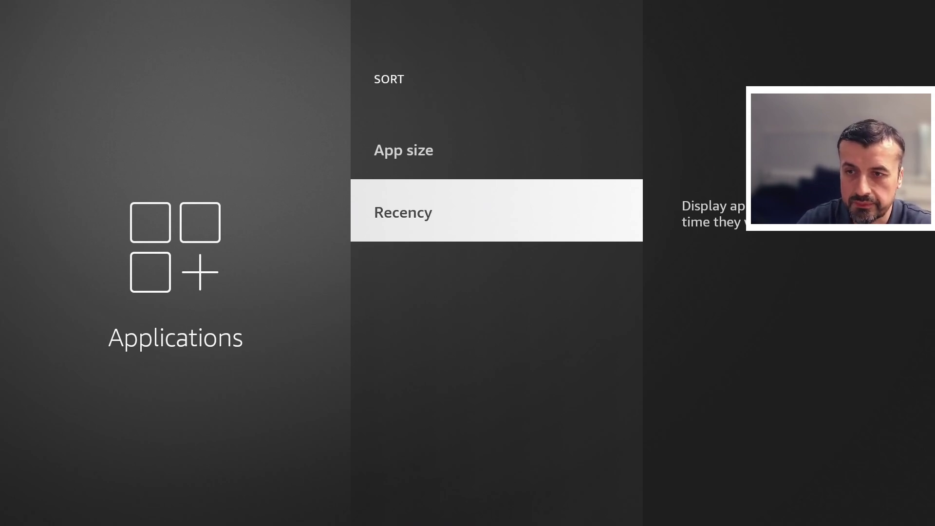
# Look through the installed applications and their last-used labels, from the never used apps down to those used today
pyautogui.press('Down')
pyautogui.press('Down')
pyautogui.press('Down')
pyautogui.press('Down')
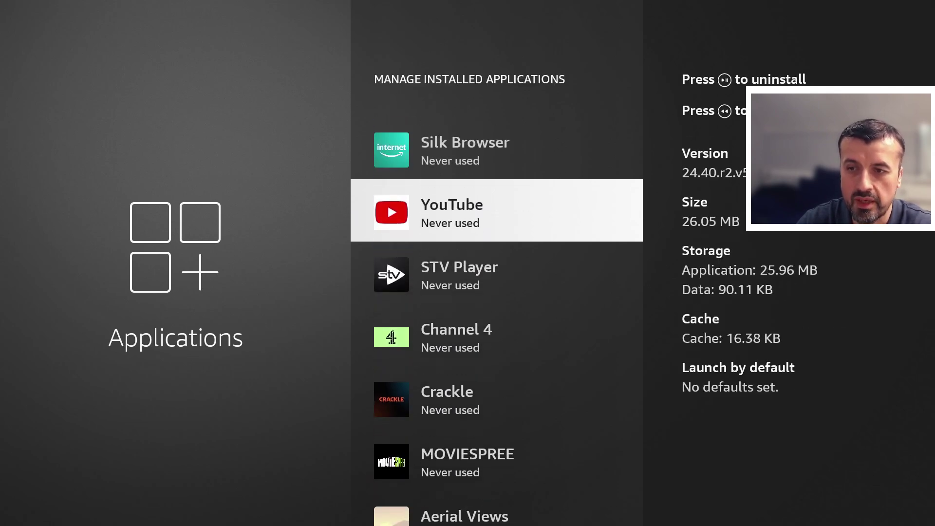
pyautogui.press('Down')
pyautogui.press('Up')
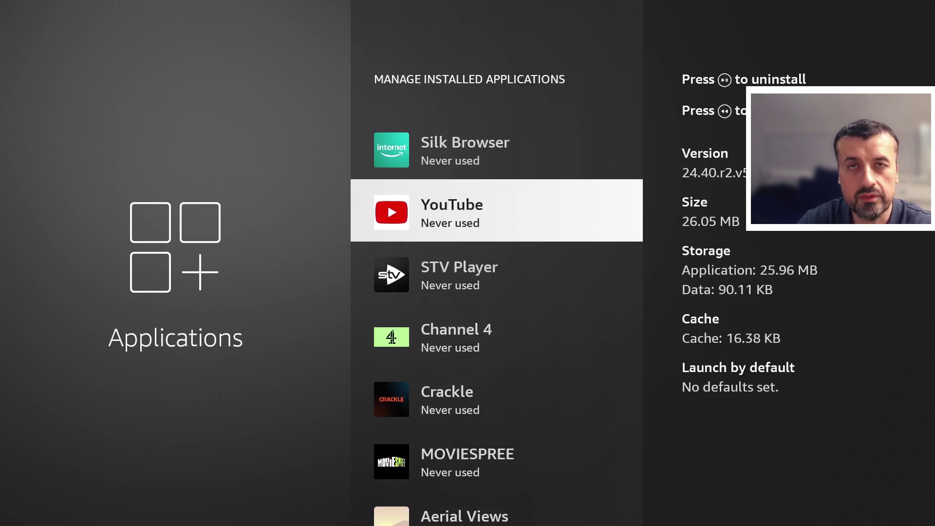
pyautogui.press('Down')
pyautogui.press('Down')
pyautogui.press('Down')
pyautogui.press('Down')
pyautogui.press('Down')
pyautogui.press('Down')
pyautogui.press('Down')
pyautogui.press('Down')
pyautogui.press('Down')
pyautogui.press('Down')
pyautogui.press('Down')
pyautogui.press('Down')
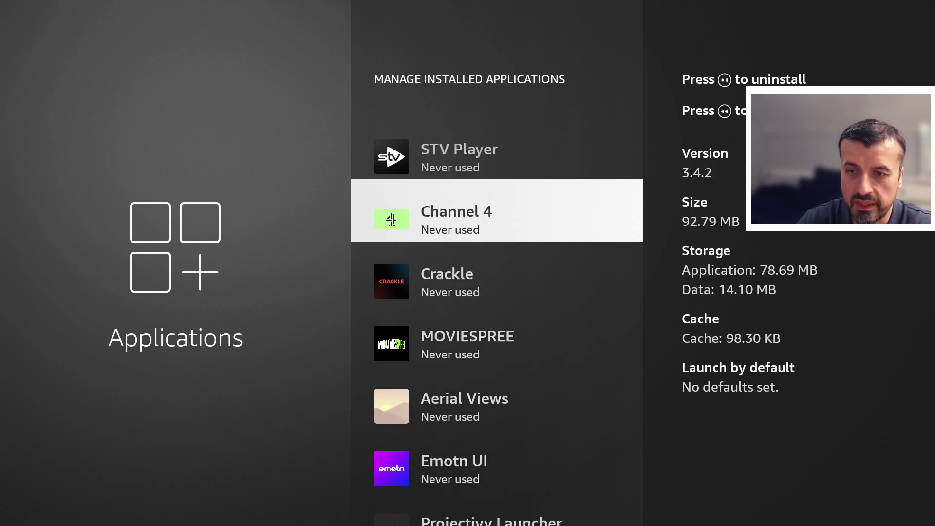
pyautogui.press('Down')
pyautogui.press('Down')
pyautogui.press('Down')
pyautogui.press('Down')
pyautogui.press('Down')
pyautogui.press('Down')
pyautogui.press('Down')
pyautogui.press('Down')
pyautogui.press('Down')
pyautogui.press('Down')
pyautogui.press('Down')
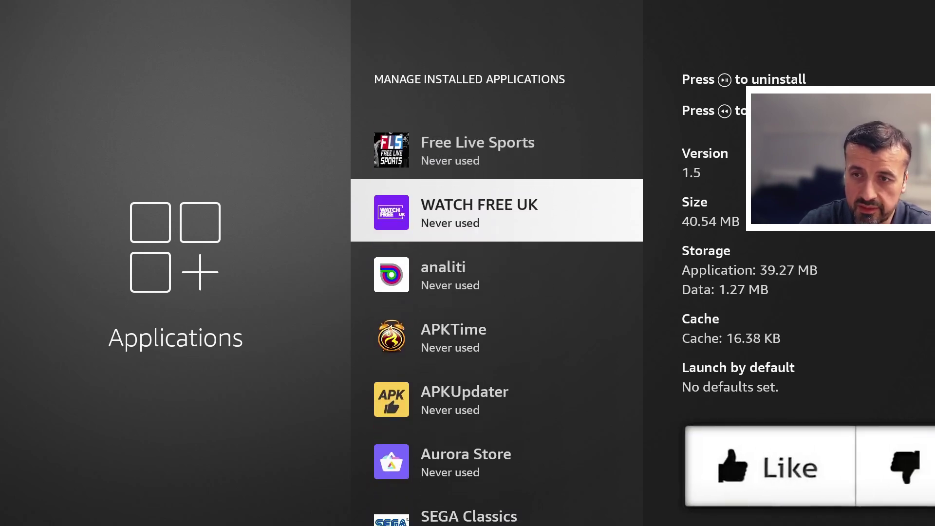
pyautogui.press('Down')
pyautogui.press('Down')
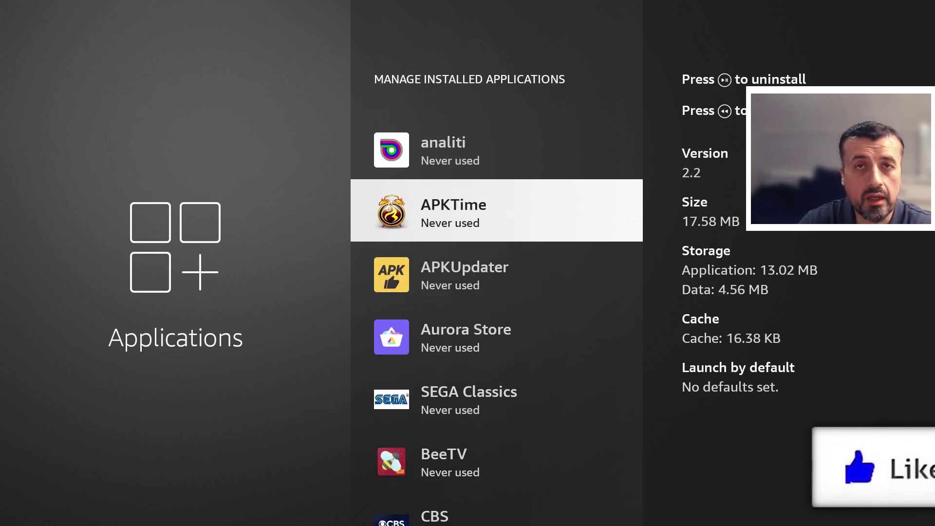
pyautogui.press('Down')
pyautogui.press('Down')
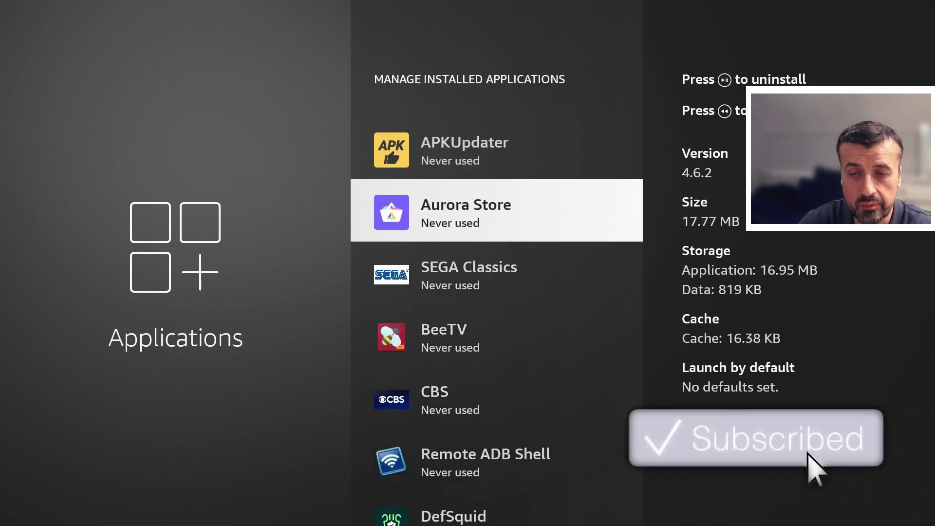
pyautogui.press('Down')
pyautogui.press('Down')
pyautogui.press('Down')
pyautogui.press('Down')
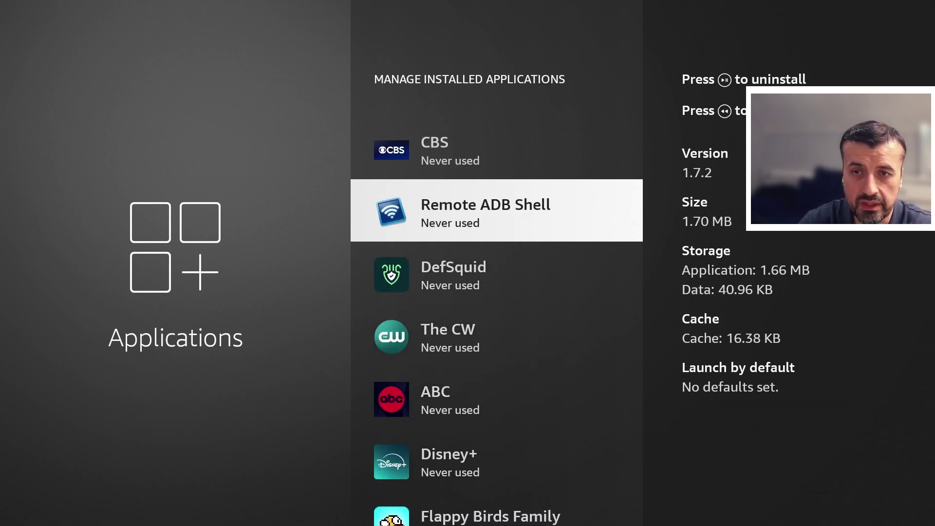
pyautogui.press('Down')
pyautogui.press('Down')
pyautogui.press('Down')
pyautogui.press('Down')
pyautogui.press('Down')
pyautogui.press('Down')
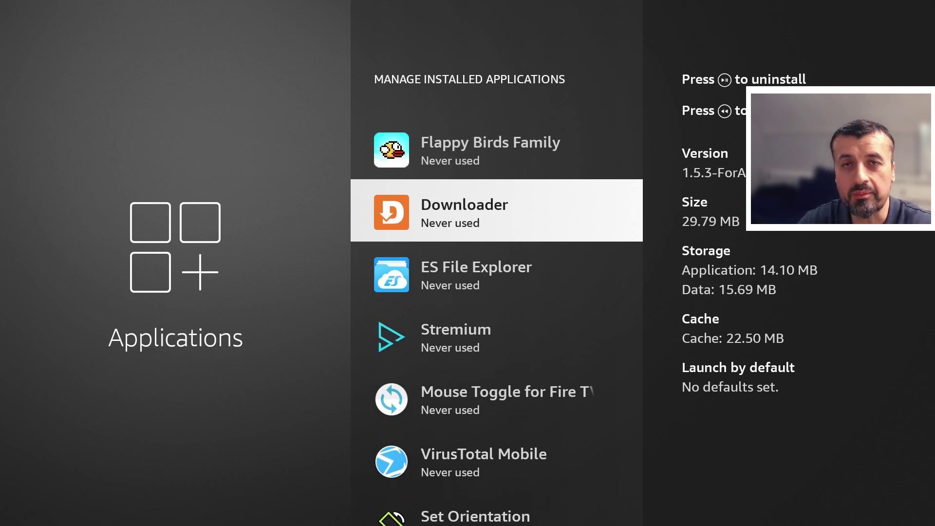
pyautogui.press('Down')
pyautogui.press('Down')
pyautogui.press('Down')
pyautogui.press('Down')
pyautogui.press('Down')
pyautogui.press('Down')
pyautogui.press('Down')
pyautogui.press('Down')
pyautogui.press('Down')
pyautogui.press('Down')
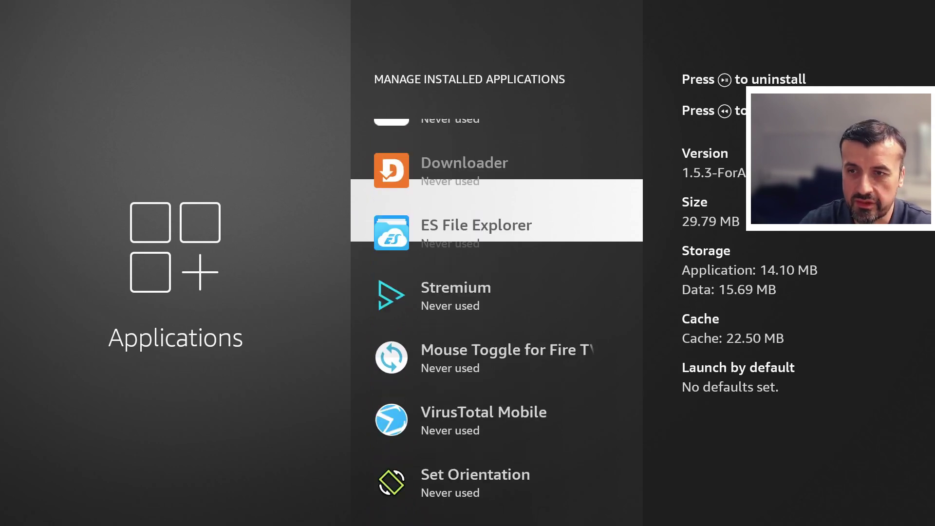
pyautogui.press('Down')
pyautogui.press('Down')
pyautogui.press('Down')
pyautogui.press('Down')
pyautogui.press('Down')
pyautogui.press('Down')
pyautogui.press('Down')
pyautogui.press('Down')
pyautogui.press('Down')
pyautogui.press('Down')
pyautogui.press('Down')
pyautogui.press('Down')
pyautogui.press('Down')
pyautogui.press('Down')
pyautogui.press('Down')
pyautogui.press('Down')
pyautogui.press('Down')
pyautogui.press('Down')
pyautogui.press('Down')
pyautogui.press('Down')
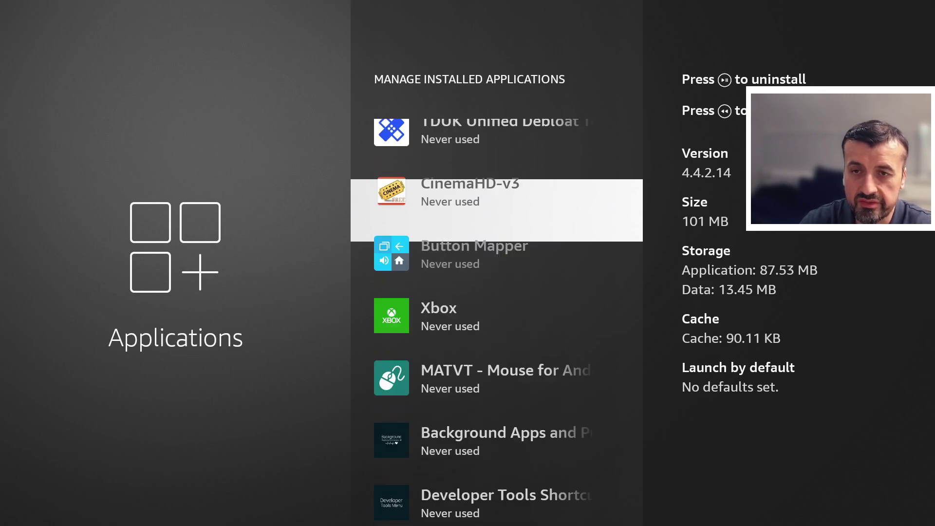
pyautogui.press('Down')
pyautogui.press('Down')
pyautogui.press('Down')
pyautogui.press('Down')
pyautogui.press('Down')
pyautogui.press('Down')
pyautogui.press('Down')
pyautogui.press('Down')
pyautogui.press('Down')
pyautogui.press('Down')
pyautogui.press('Down')
pyautogui.press('Down')
pyautogui.press('Down')
pyautogui.press('Down')
pyautogui.press('Down')
pyautogui.press('Down')
pyautogui.press('Down')
pyautogui.press('Down')
pyautogui.press('Down')
pyautogui.press('Down')
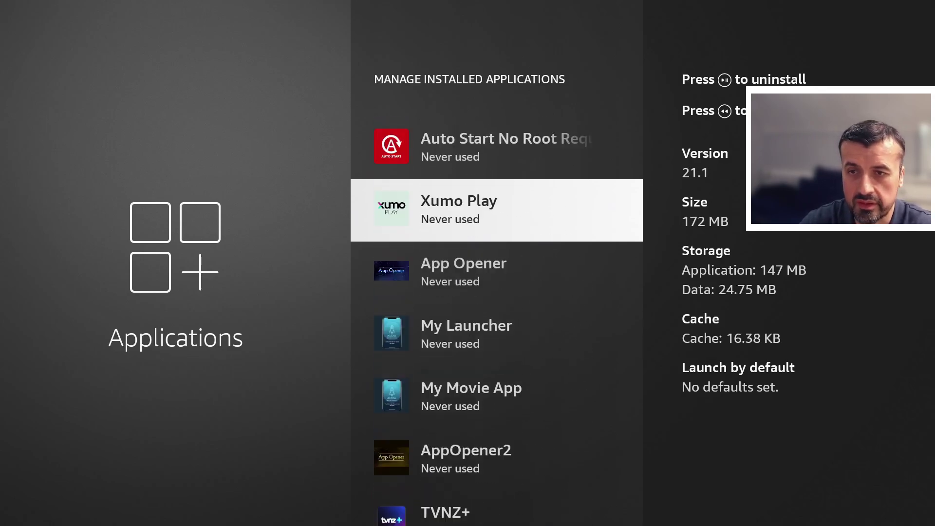
pyautogui.press('Down')
pyautogui.press('Down')
pyautogui.press('Down')
pyautogui.press('Down')
pyautogui.press('Down')
pyautogui.press('Down')
pyautogui.press('Down')
pyautogui.press('Down')
pyautogui.press('Down')
pyautogui.press('Down')
pyautogui.press('Down')
pyautogui.press('Down')
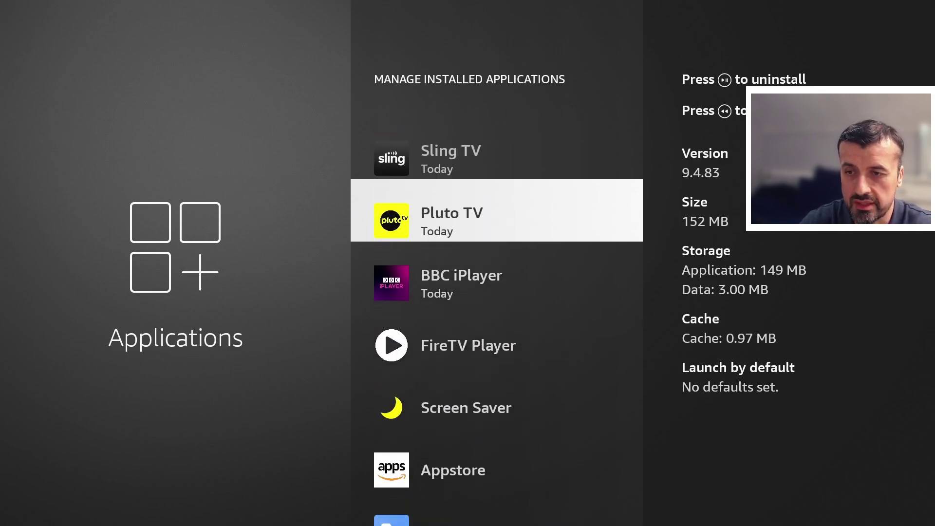
# Check the apps used today, from Netflix and AirReceiver to BBC iPlayer, and go back to the Applications settings
pyautogui.press('Up')
pyautogui.press('Up')
pyautogui.press('Up')
pyautogui.press('Up')
pyautogui.press('Up')
pyautogui.press('Up')
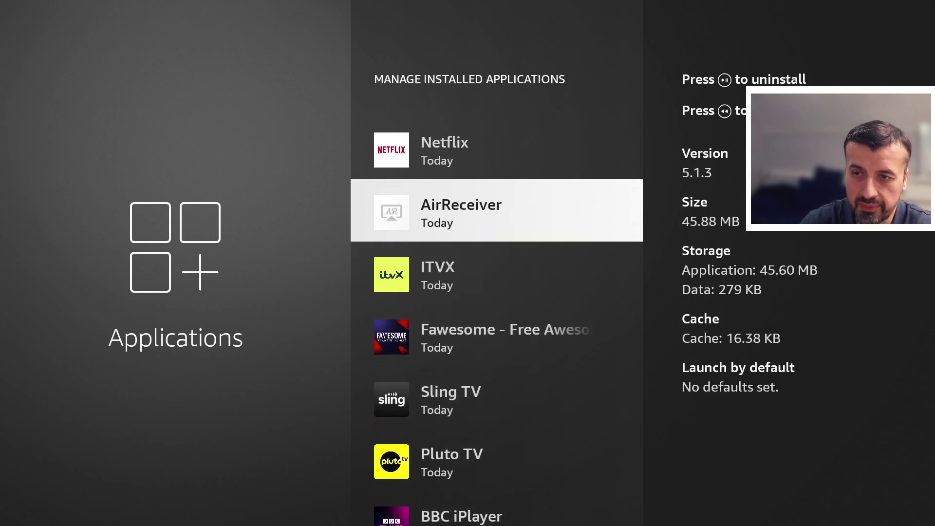
pyautogui.press('Down')
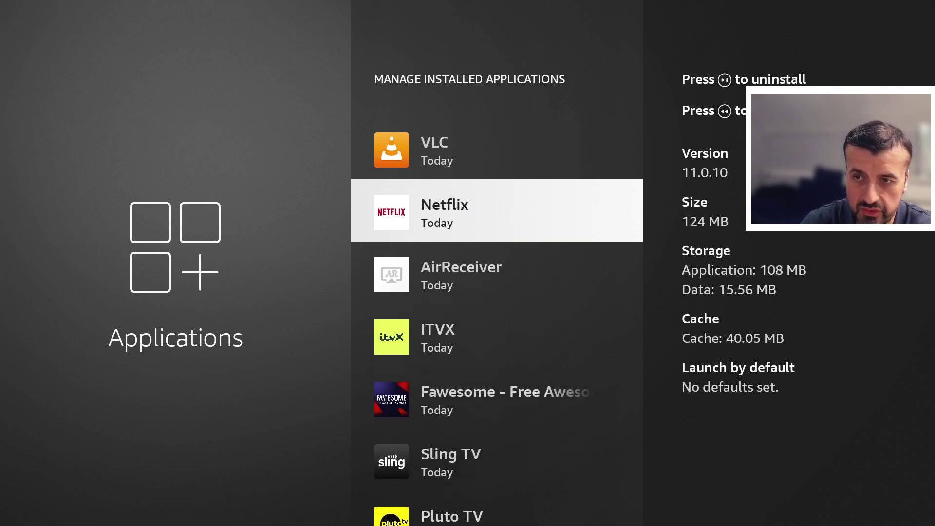
pyautogui.press('Up')
pyautogui.press('Down')
pyautogui.press('Down')
pyautogui.press('Down')
pyautogui.press('Down')
pyautogui.press('Down')
pyautogui.press('Down')
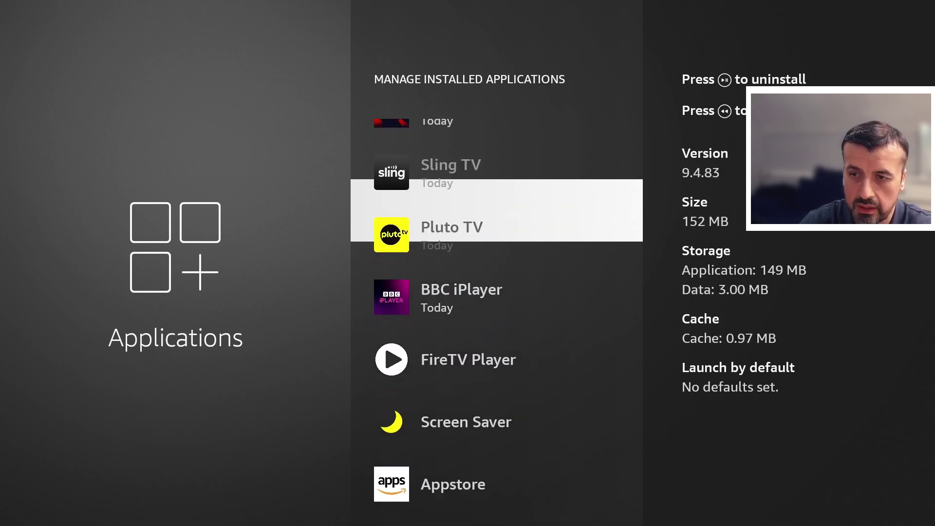
pyautogui.press('Down')
pyautogui.press('Down')
pyautogui.press('Down')
pyautogui.press('Down')
pyautogui.press('Down')
pyautogui.press('Down')
pyautogui.press('Escape')
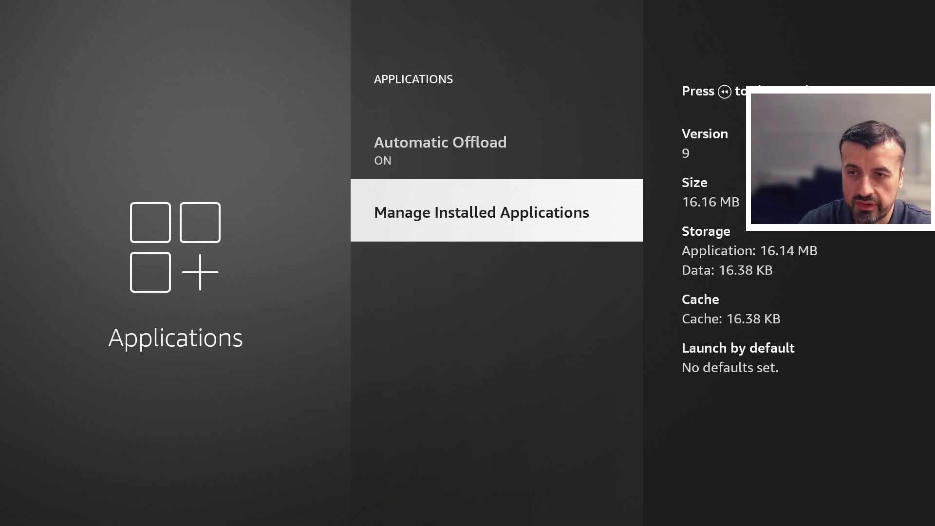
# Turn off Automatic Offload in the Applications settings and return to the Home page
pyautogui.press('Up')
pyautogui.press('Up')
pyautogui.press('Up')
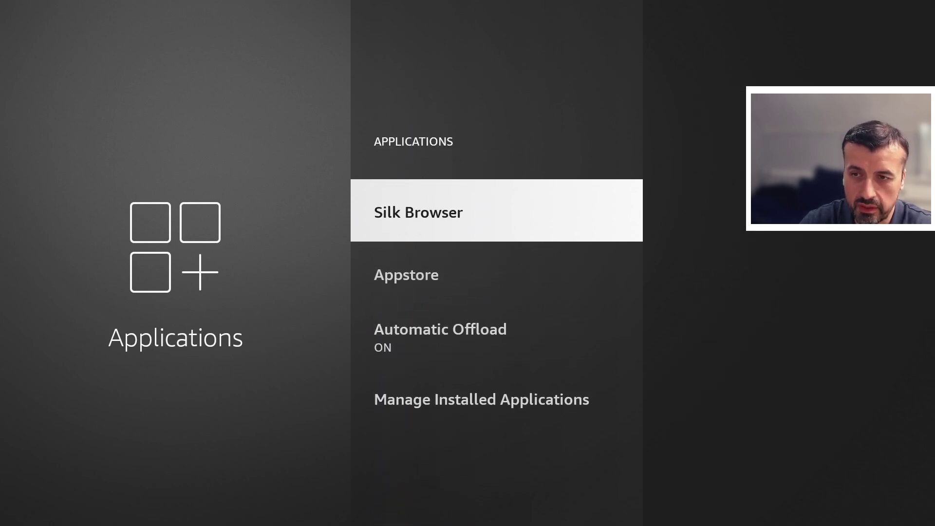
pyautogui.press('Down')
pyautogui.press('Down')
pyautogui.press('Return')
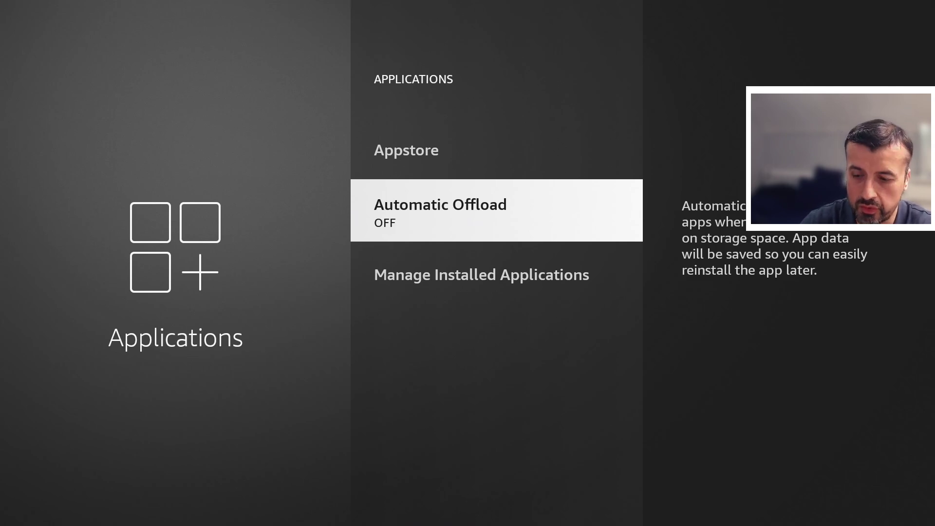
pyautogui.press('Home')
pyautogui.press('Left')
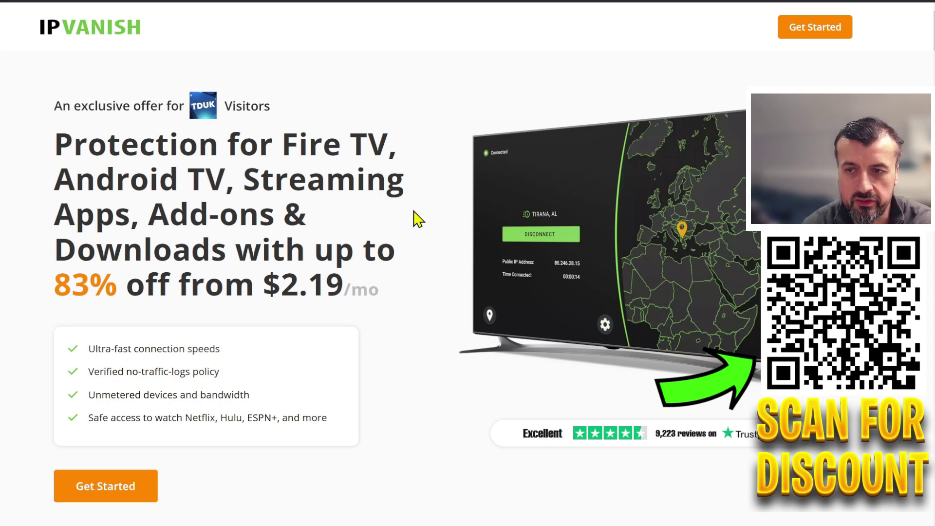
# On the IPVanish offer web page, highlight the connection speed and no-traffic-logs features and the $2.19/mo price
pyautogui.moveTo(88, 349); pyautogui.dragTo(272, 356)
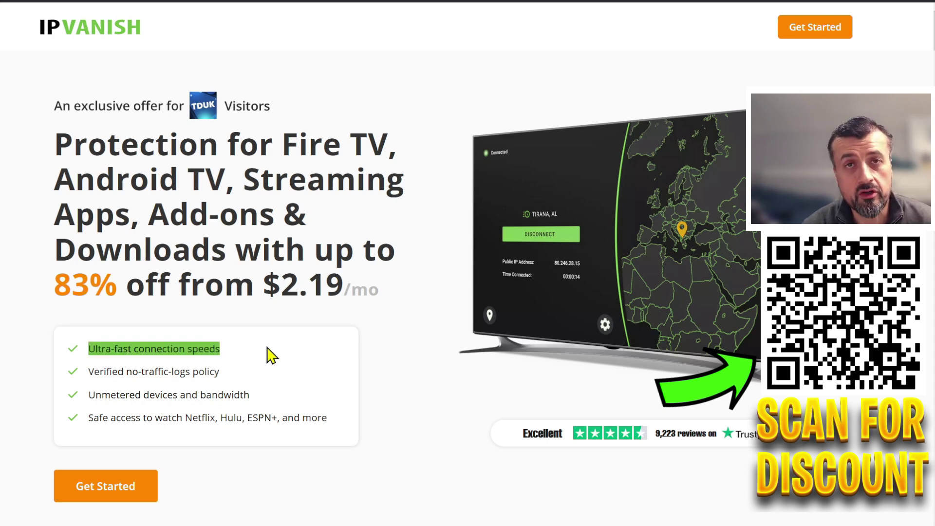
pyautogui.click(151, 371)
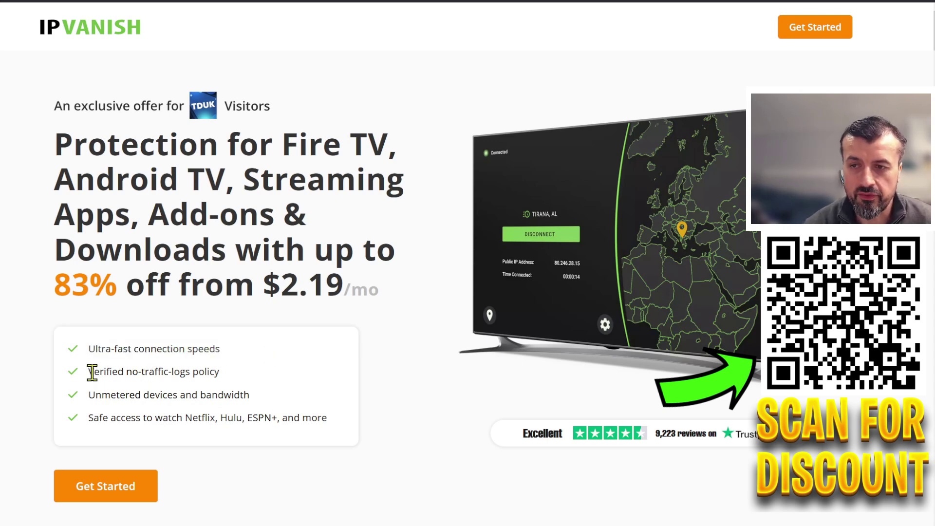
pyautogui.moveTo(92, 373); pyautogui.dragTo(226, 382)
pyautogui.click(228, 382)
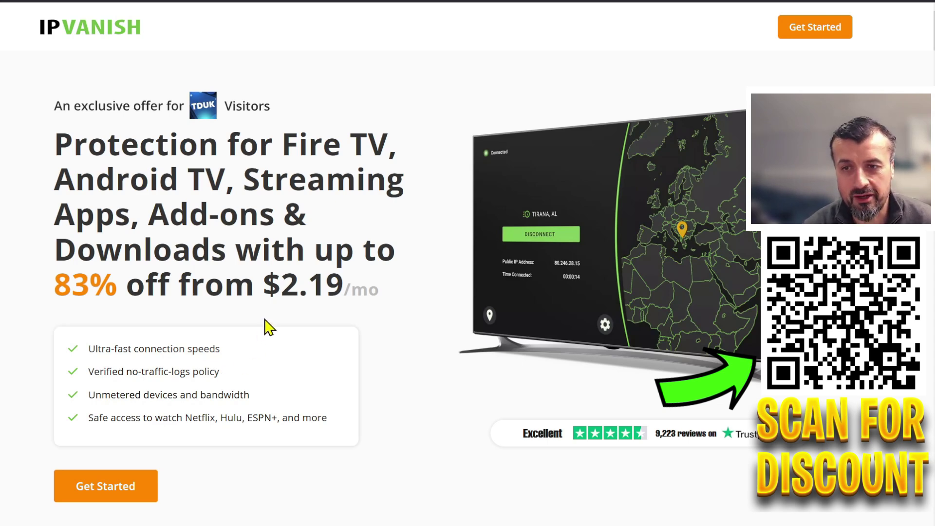
pyautogui.moveTo(265, 288); pyautogui.dragTo(373, 286)
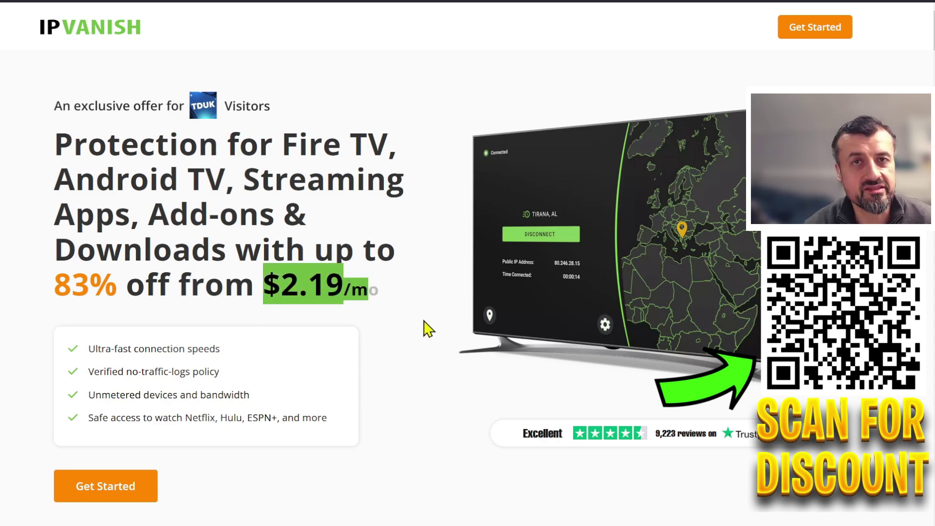
# Examine the Essential VPN plans on the IPVanish offer page, comparing the Monthly, 2-Year and Yearly options
pyautogui.scroll(-5, 426, 322)
pyautogui.scroll(-3, 422, 328)
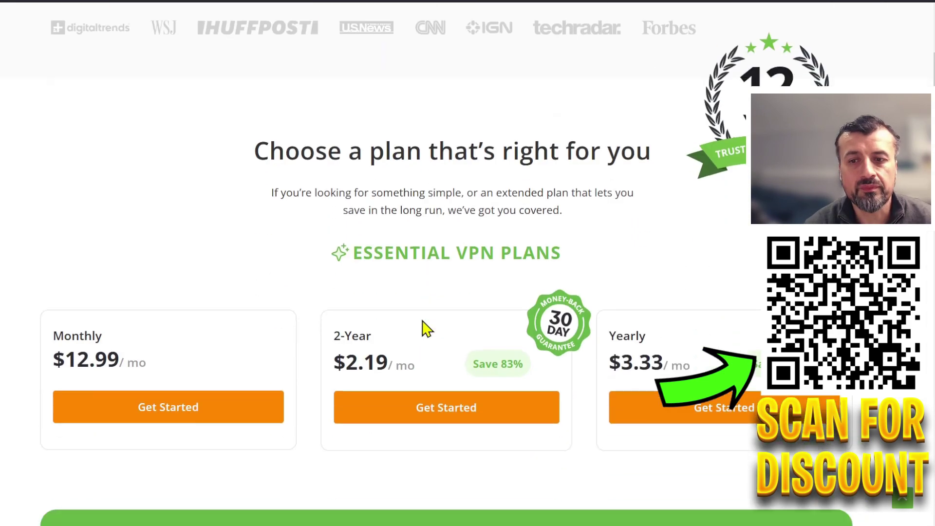